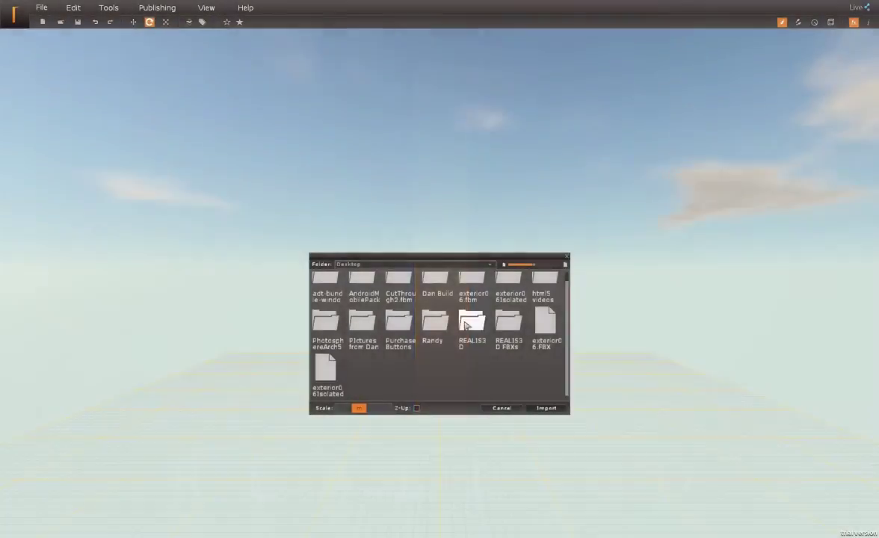
Step: Import the building FBX model into the empty scene
left_click(547, 409)
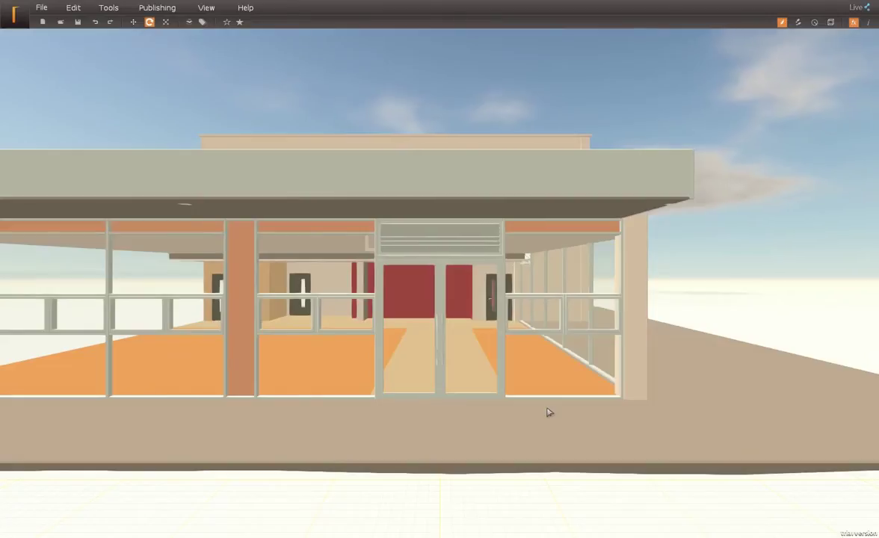
left_click(688, 359)
middle_click_drag(688, 359, 389, 243)
scroll(393, 143, "down", 3)
Step: Apply a striped grass material to the ground plane and set its main texture tiling to X 0.90 and Y 0.93
left_click(15, 143)
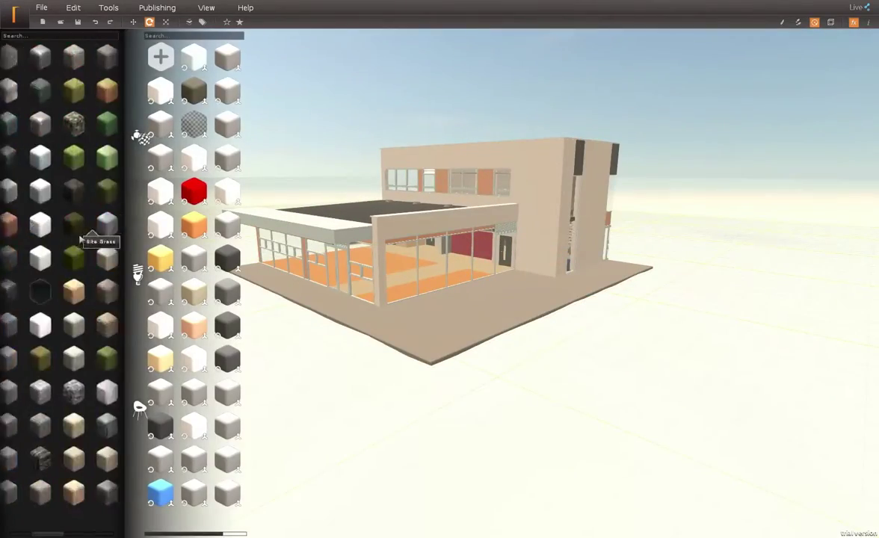
left_click_drag(62, 192, 418, 471)
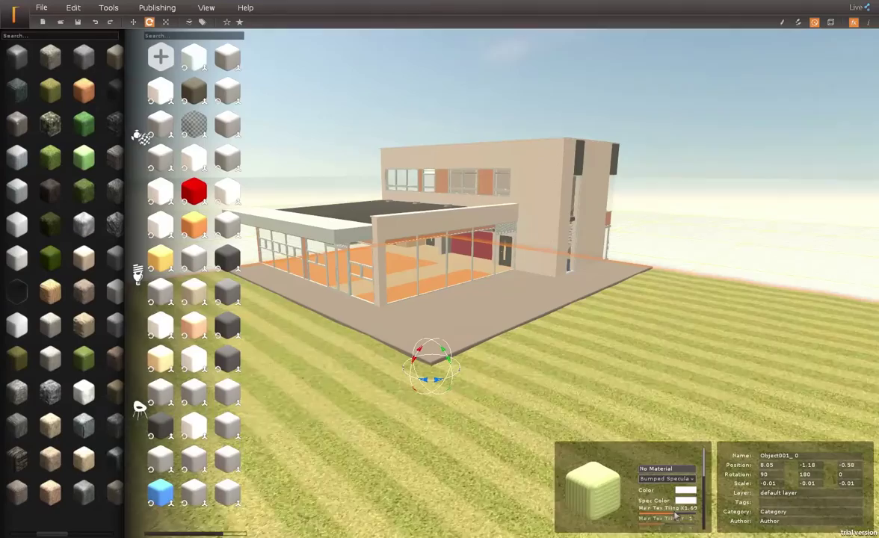
left_click_drag(672, 516, 663, 523)
scroll(478, 359, "down", 1)
Step: Apply the Rough_Ground material to the paved slab around the building
scroll(479, 359, "up", 4)
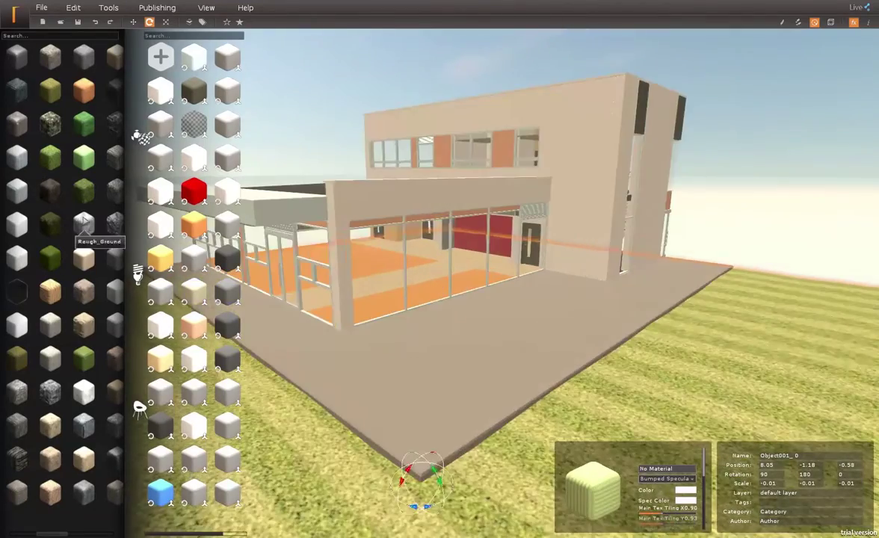
left_click_drag(86, 228, 509, 366)
scroll(509, 366, "up", 5)
Step: Select the exterior corner wall and apply a smooth beige render material to the building's outer walls
middle_click_drag(509, 366, 467, 239)
scroll(573, 194, "up", 5)
double_click(400, 115)
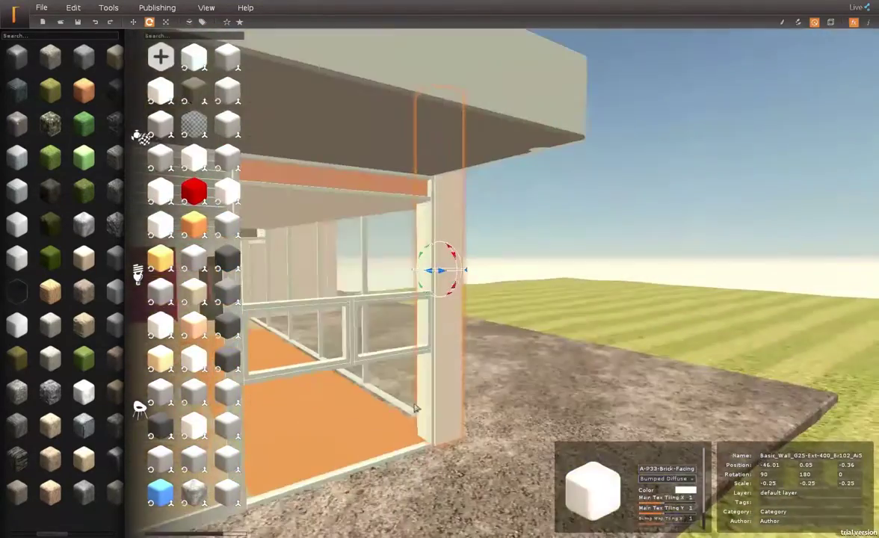
middle_click_drag(572, 296, 426, 292)
scroll(116, 264, "down", 4)
scroll(53, 429, "up", 2)
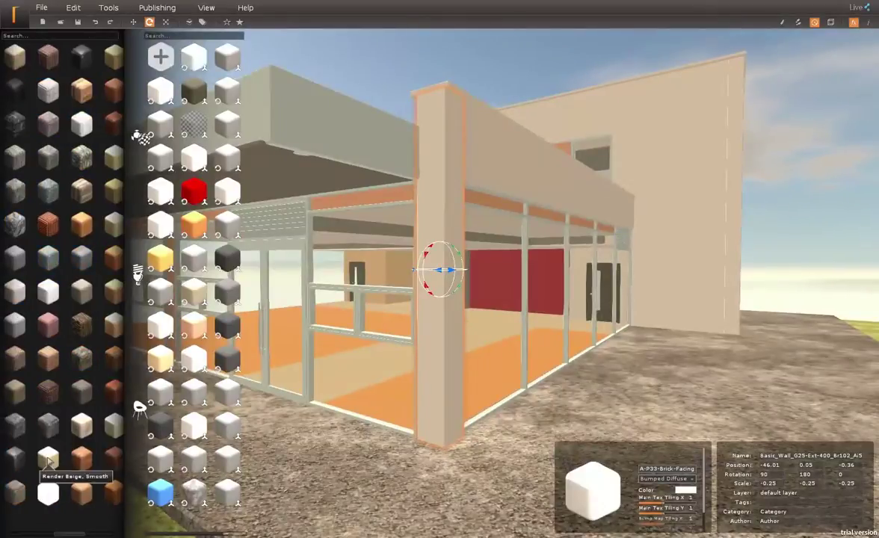
left_click_drag(52, 298, 434, 255)
scroll(56, 299, "down", 3)
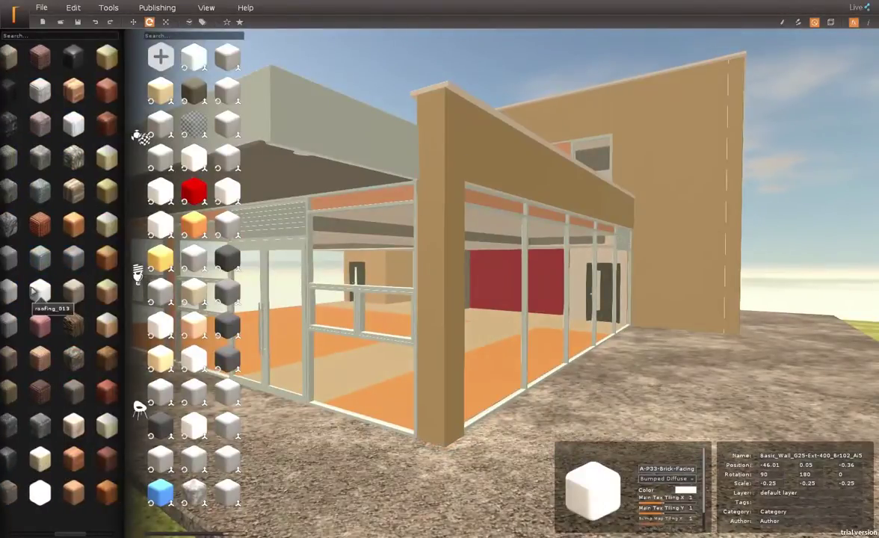
Step: Try other finishes on the exterior walls, ending with a concrete material tiled at X 0.06 and Y 0.06
left_click_drag(366, 194, 443, 217)
middle_click_drag(658, 236, 317, 247)
scroll(316, 247, "up", 3)
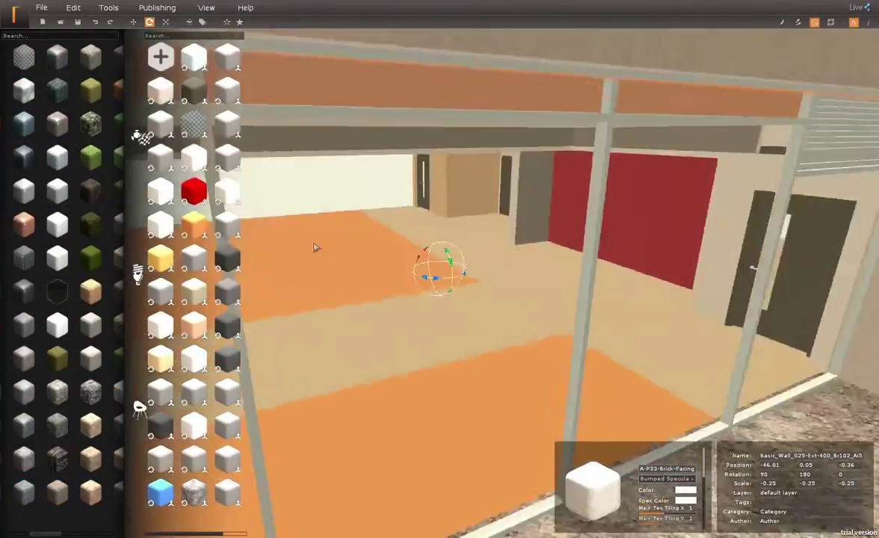
scroll(195, 291, "down", 3)
scroll(448, 299, "down", 4)
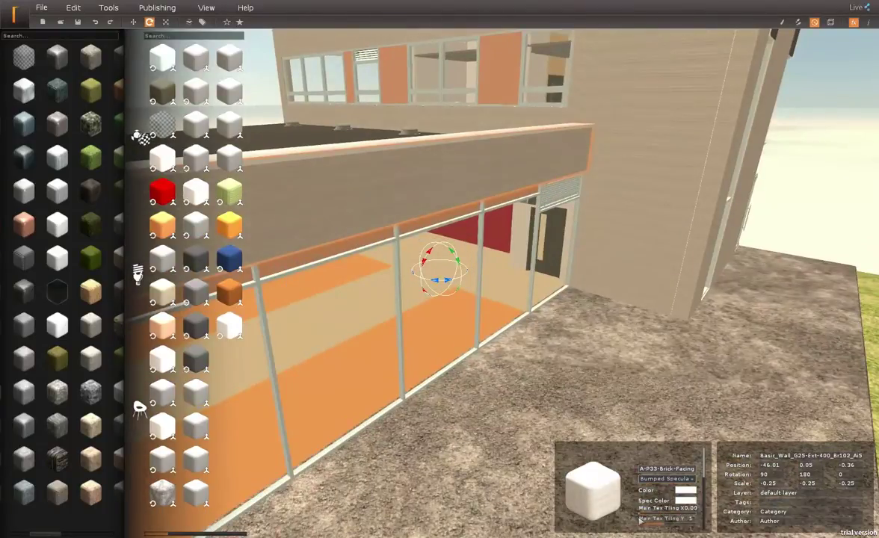
middle_click_drag(642, 525, 196, 293)
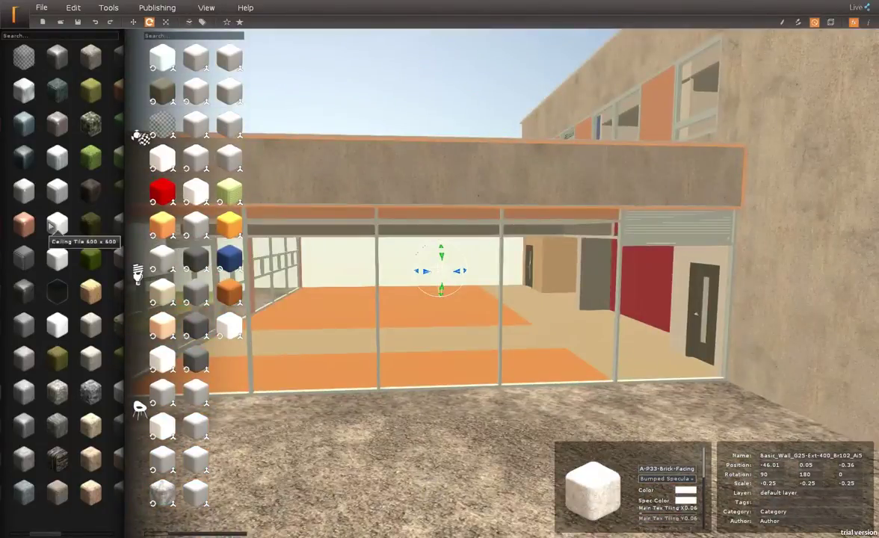
Step: Apply a smoother concrete material to the exterior walls, remap the selected wall's UVs and set tiling to X 0.16 and Y 0.14
scroll(65, 265, "down", 3)
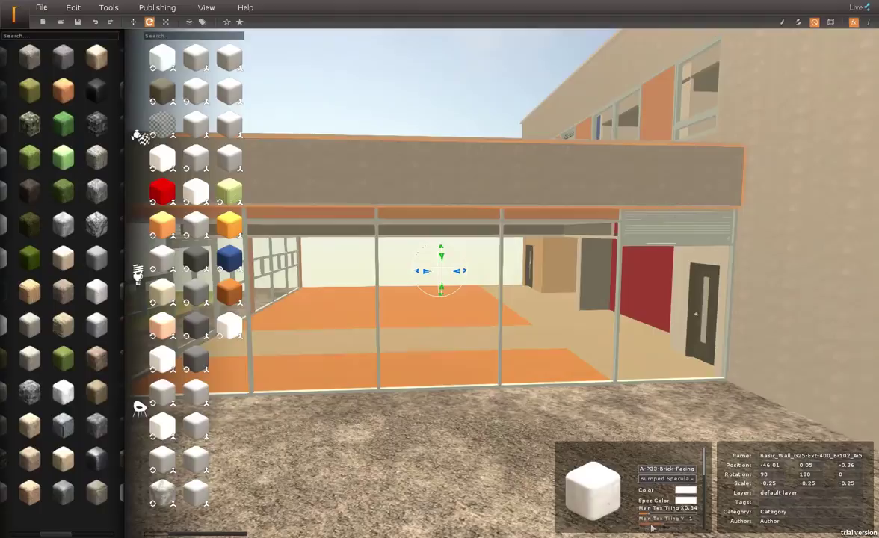
middle_click_drag(359, 149, 633, 223)
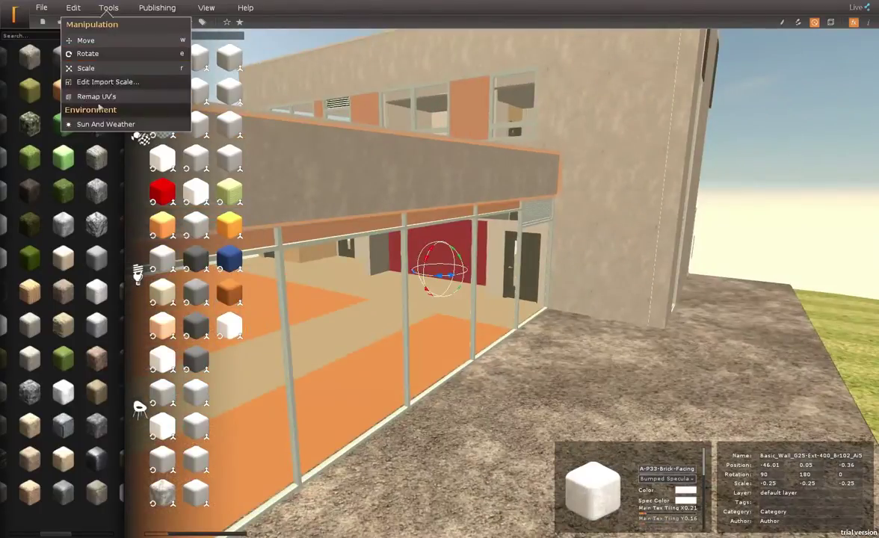
left_click(99, 98)
middle_click_drag(648, 527, 665, 516)
Step: Select the tall end wall and shift its material colour to a warmer beige
scroll(666, 336, "down", 10)
left_click(692, 176)
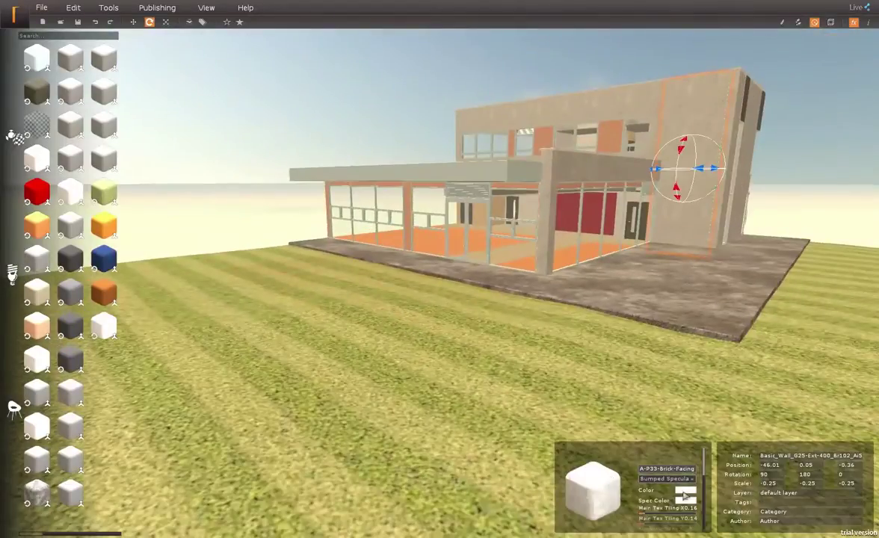
left_click(514, 255)
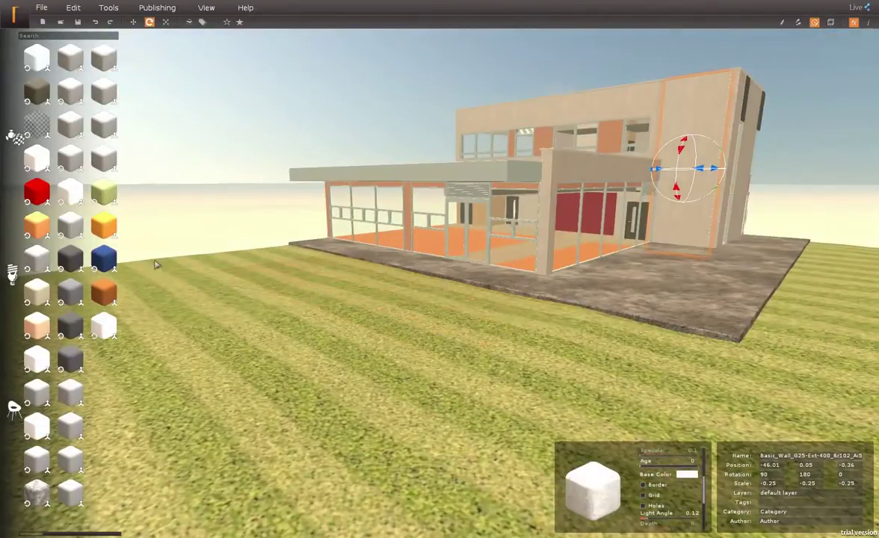
Step: Change the time of day on the sun and weather dial
double_click(15, 138)
key("w")
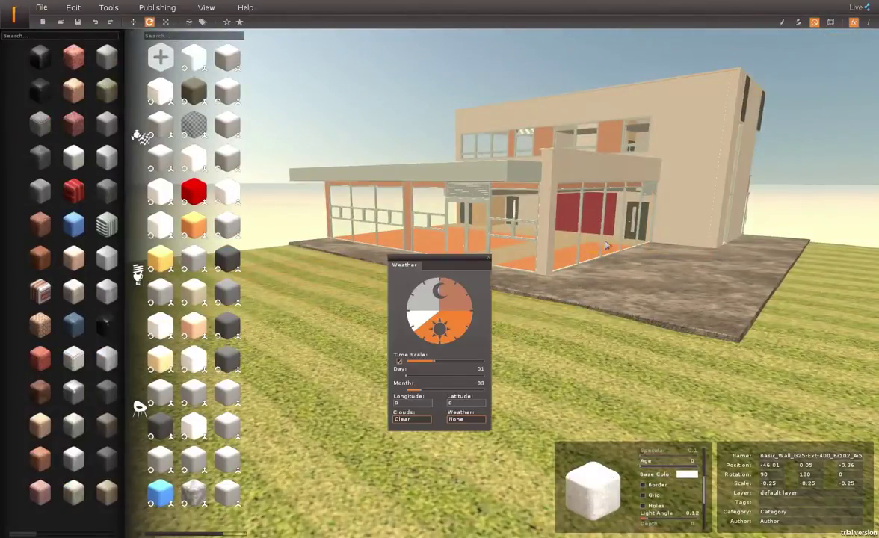
left_click_drag(410, 308, 465, 330)
Step: Clear the wall selection and switch the viewport to the display mode with shadows
left_click(239, 22)
left_click(565, 169)
key("Escape")
right_click(765, 78)
left_click(782, 98)
Step: Enable the Ambient Occlusion camera effect and close the effects list
scroll(534, 176, "up", 10)
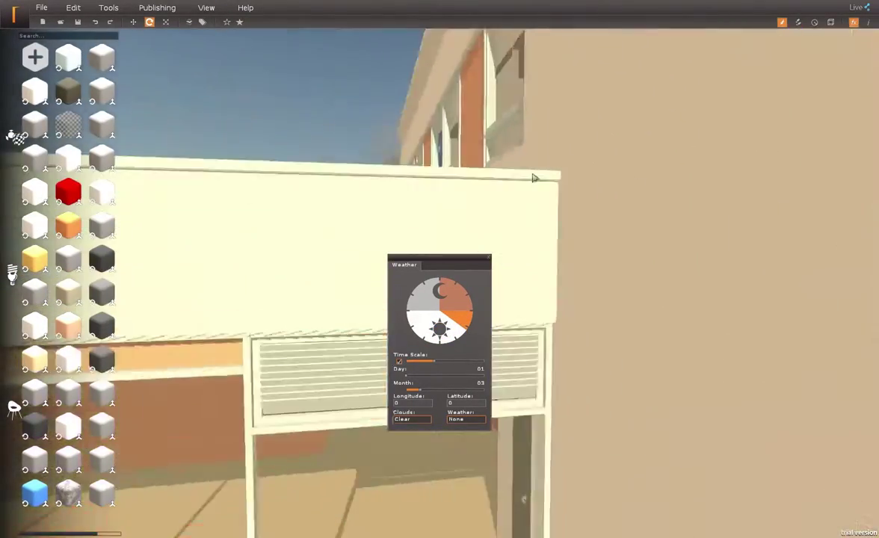
right_click_drag(533, 177, 563, 220)
scroll(563, 220, "up", 5)
left_click(157, 7)
left_click(176, 112)
left_click(536, 53)
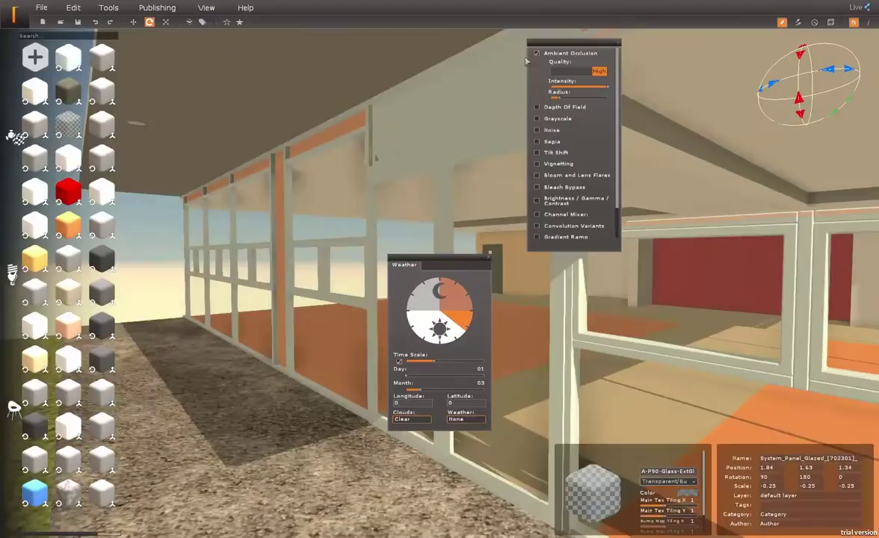
left_click(610, 45)
Step: Apply a dark reddish-brown material to the orange panels between the upper-floor windows
left_click(15, 137)
right_click_drag(546, 299, 815, 318)
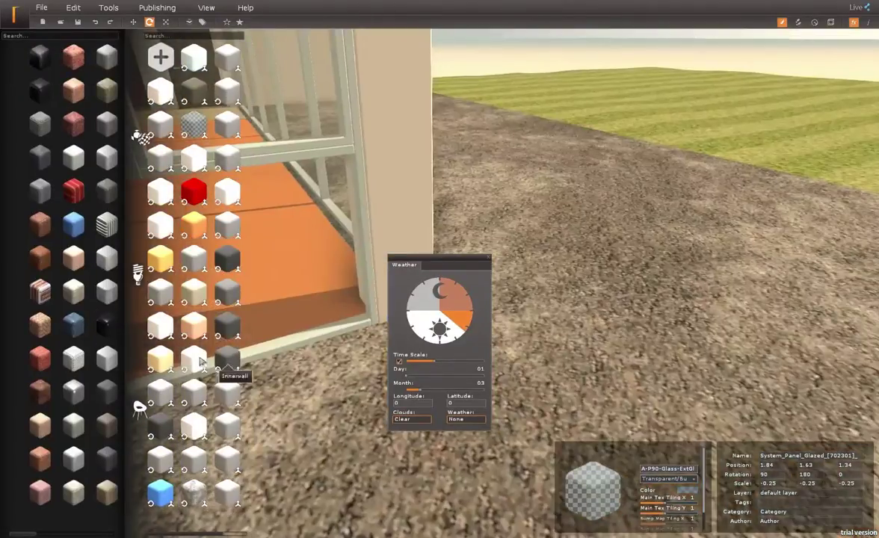
scroll(486, 153, "down", 10)
right_click_drag(598, 169, 486, 153)
scroll(494, 120, "up", 10)
right_click_drag(495, 119, 511, 152)
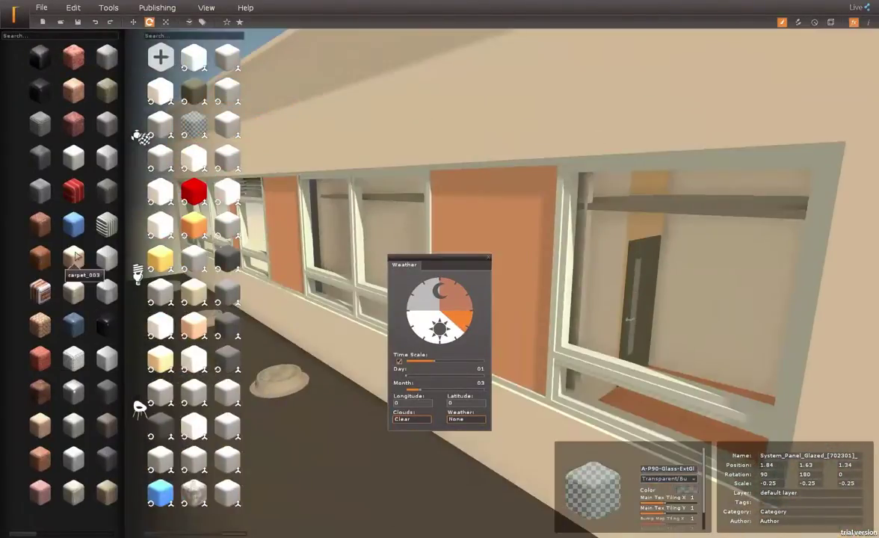
left_click_drag(46, 261, 457, 228)
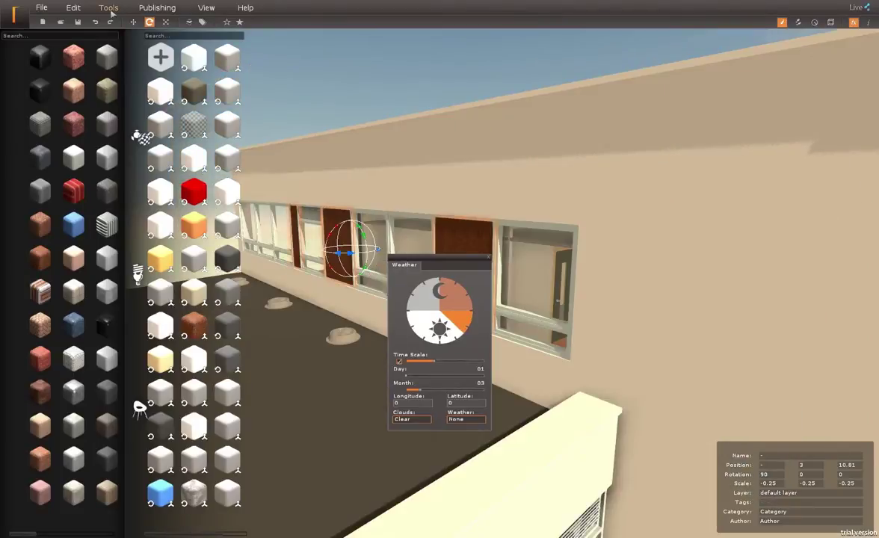
Step: Remap the UVs of the upper window panels and give them an orange-brown wood material
right_click_drag(110, 98, 82, 150)
scroll(44, 401, "down", 5)
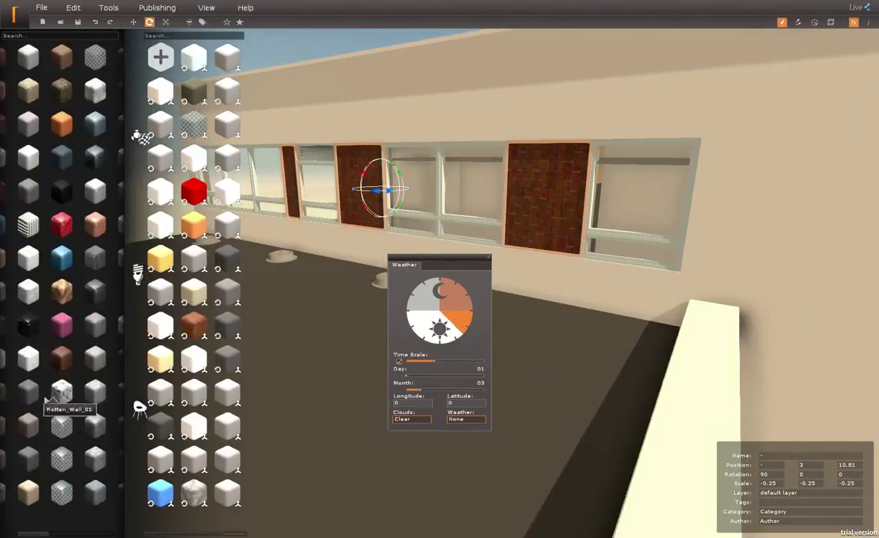
scroll(45, 400, "down", 5)
left_click_drag(81, 234, 541, 186)
Step: Apply a speckled red stone material to the dark panels at the top of the building's end wall
scroll(542, 186, "down", 10)
right_click_drag(542, 187, 598, 168)
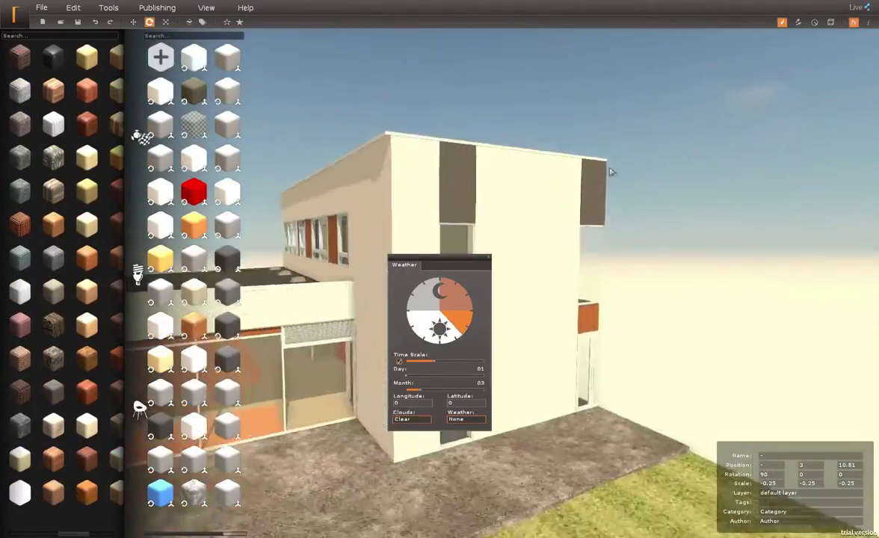
left_click(140, 137)
left_click(15, 137)
left_click_drag(69, 90, 610, 100)
Step: Select both red stone panels on the end wall and remap their UVs
scroll(610, 100, "up", 8)
right_click_drag(610, 100, 524, 182)
left_click(299, 235)
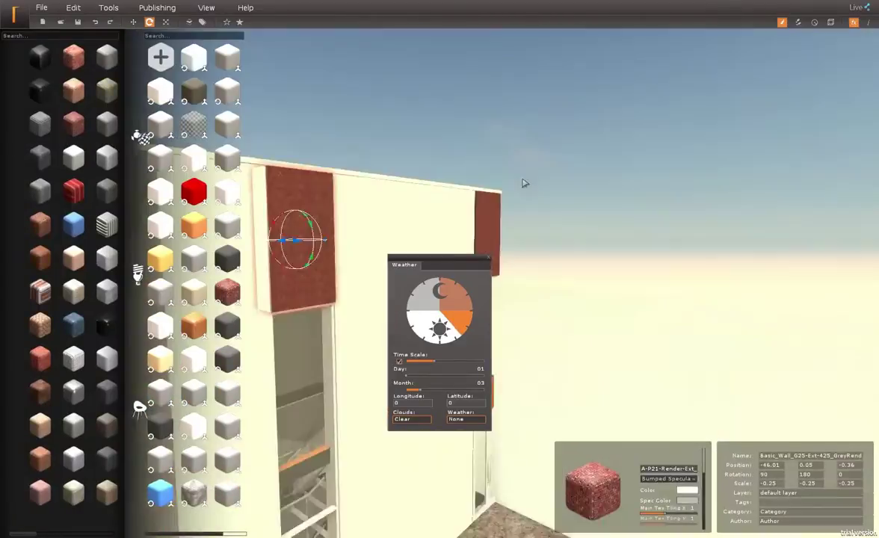
left_click(487, 232, "ctrl")
left_click(108, 8)
left_click(105, 96)
scroll(328, 242, "down", 10)
left_click(141, 137)
right_click_drag(336, 149, 200, 119)
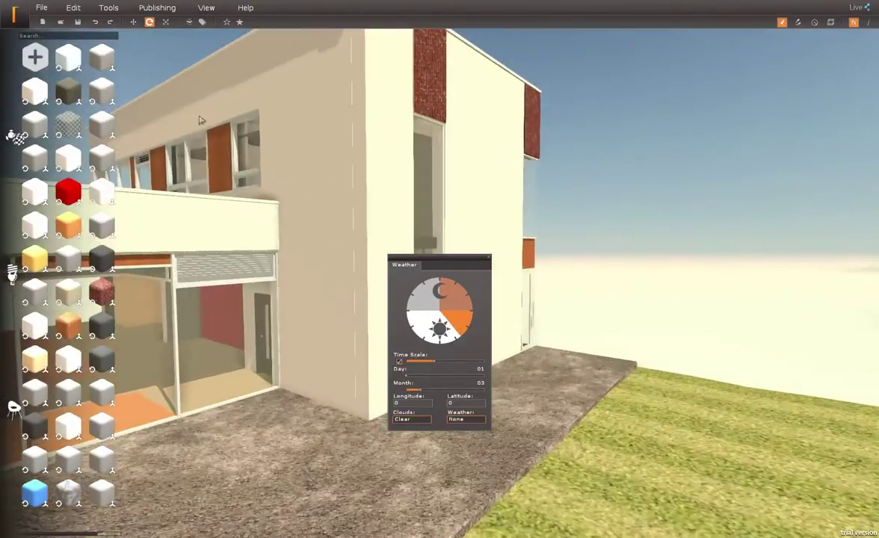
Step: Apply the red stone material to the small lower panel on the end wall and remap its UVs
left_click_drag(529, 258, 530, 259)
right_click_drag(530, 259, 540, 290)
scroll(540, 290, "down", 10)
left_click(525, 255)
left_click(109, 8)
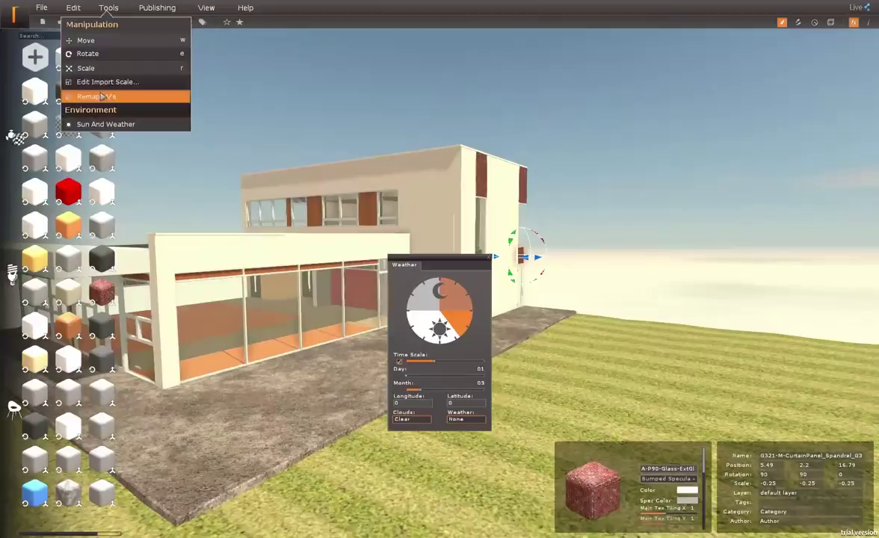
left_click(105, 96)
Step: Apply a rough cream render material to the exterior brick-facing walls
scroll(174, 240, "up", 8)
scroll(174, 239, "up", 8)
left_click(322, 202)
left_click(15, 137)
scroll(76, 298, "up", 1)
left_click_drag(69, 326, 367, 192)
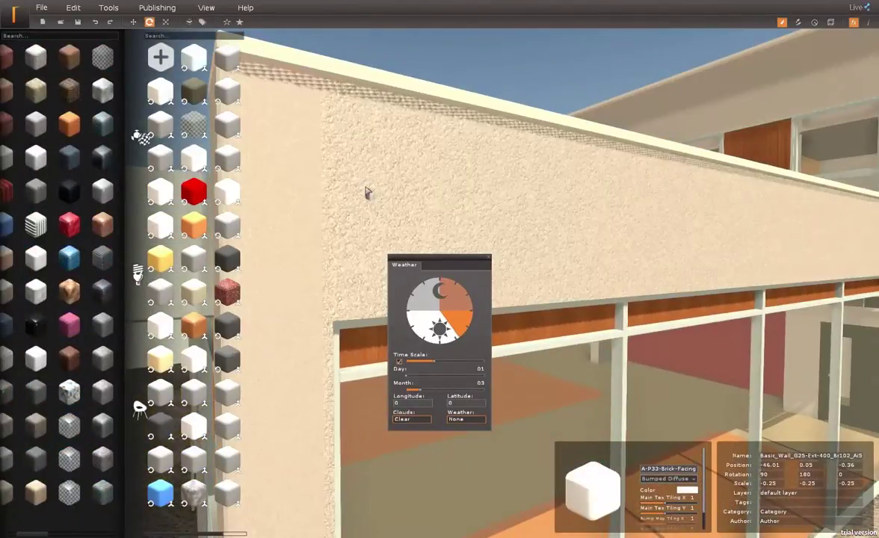
Step: Close the weather settings, filter the material library by "alum" and apply an aluminium material to the canopy and window frames
right_click_drag(367, 192, 438, 177)
scroll(405, 164, "down", 10)
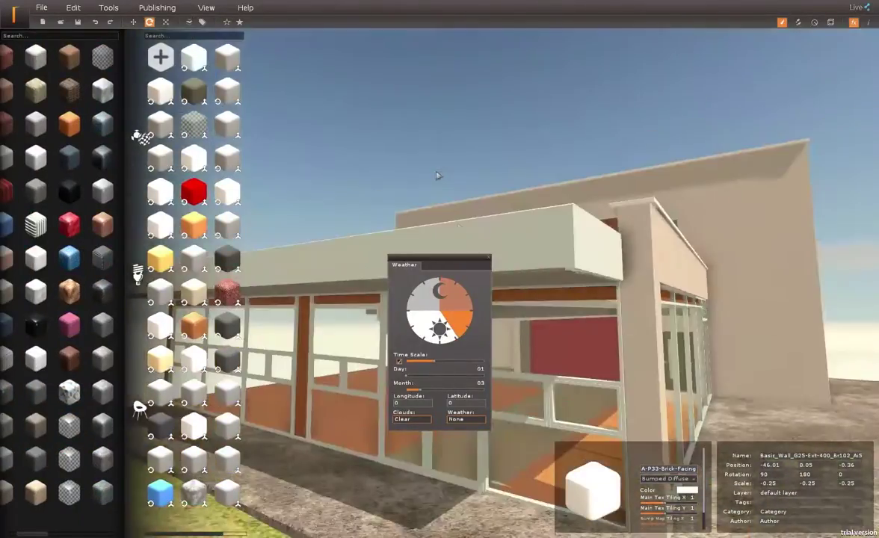
left_click(489, 257)
type("alum")
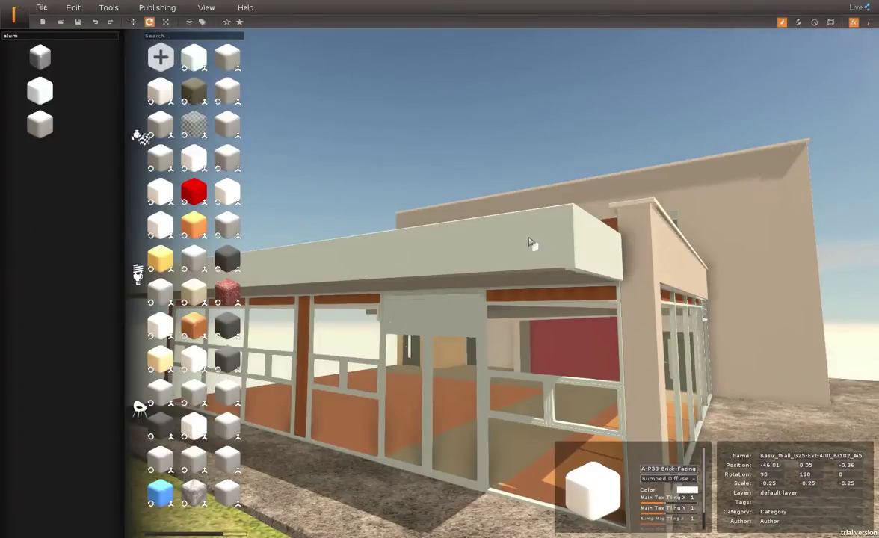
left_click_drag(529, 243, 439, 241)
right_click_drag(529, 255, 565, 333)
Step: Select the canopy, adjust its aluminium colour and set Anodized to 0.36
left_click(471, 183)
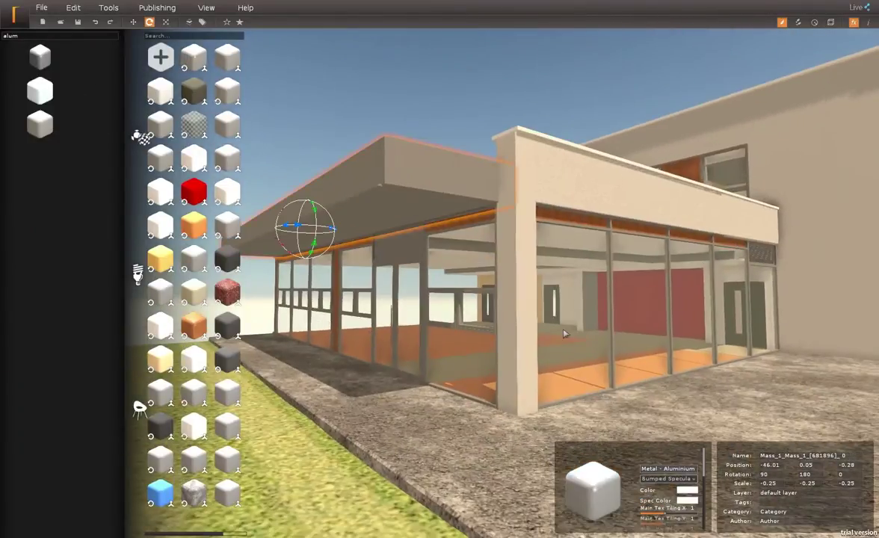
left_click(687, 489)
mouse_move(702, 474)
left_mouse_down()
mouse_move(702, 465)
mouse_move(702, 472)
left_mouse_up()
left_click(516, 260)
left_click(661, 467)
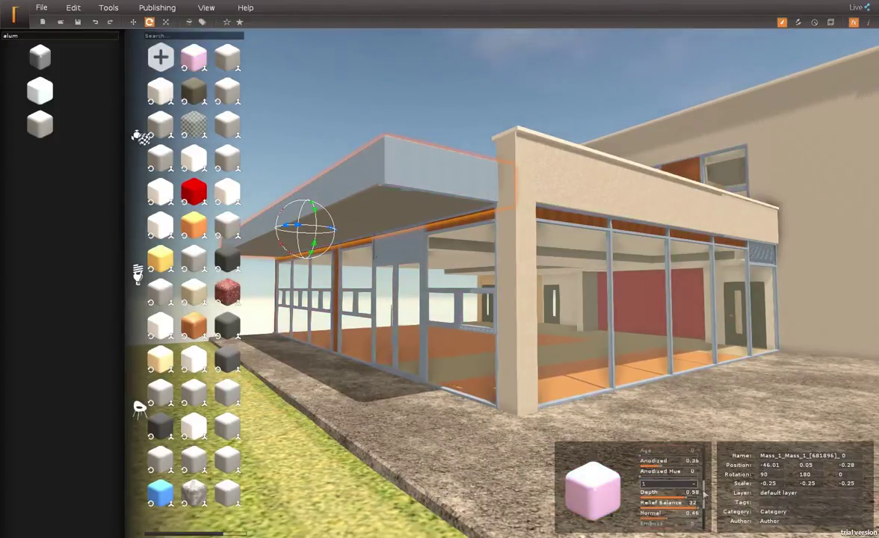
Step: Darken the aluminium of the canopy and window frames to a deep navy blue
left_click(425, 319)
left_click_drag(422, 278, 427, 301)
left_click(515, 256)
right_click_drag(514, 256, 478, 258)
left_click(332, 284)
Step: Close the material library, clear the selection and examine the finished canopy, frames and walls from outside
left_click(140, 138)
right_click_drag(448, 299, 575, 281)
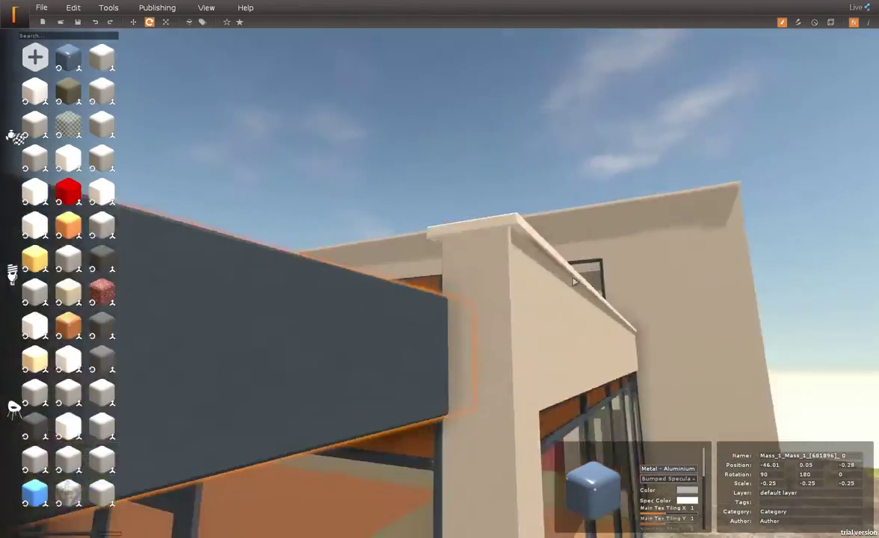
scroll(575, 280, "down", 5)
left_click(447, 308)
left_click(255, 309)
left_click(321, 300)
right_click_drag(322, 300, 664, 320)
left_click(624, 332)
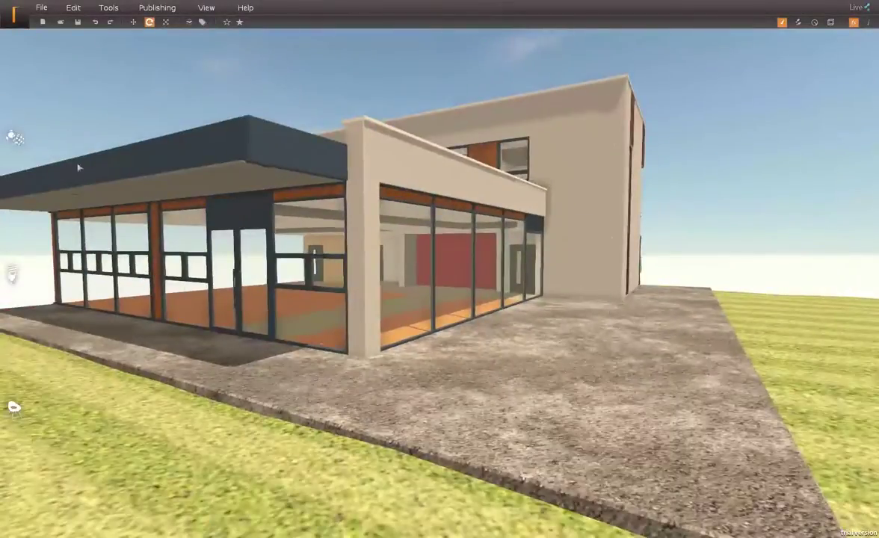
Step: Clear the material library's search filter and apply a brown stone tile material to the terrace slab around the building
left_click(13, 137)
key("BackSpace")
key("BackSpace")
key("BackSpace")
key("BackSpace")
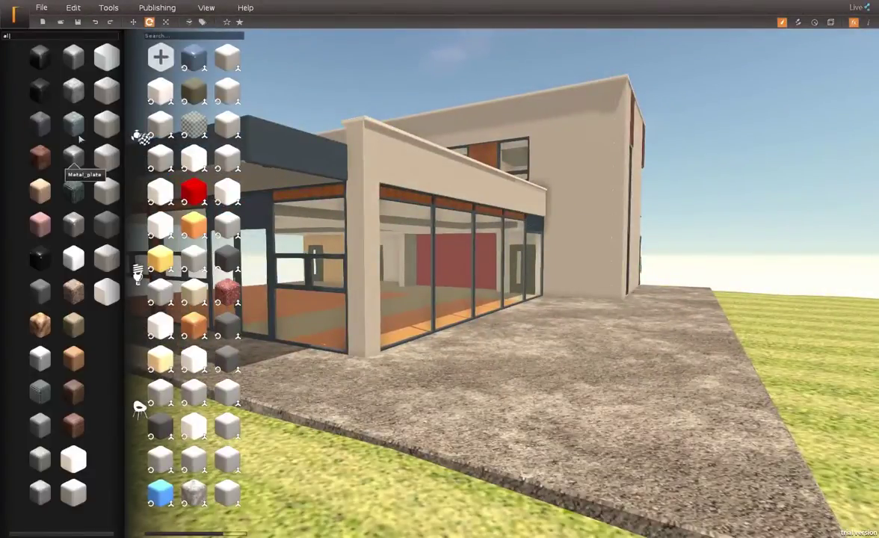
left_click_drag(45, 291, 454, 373)
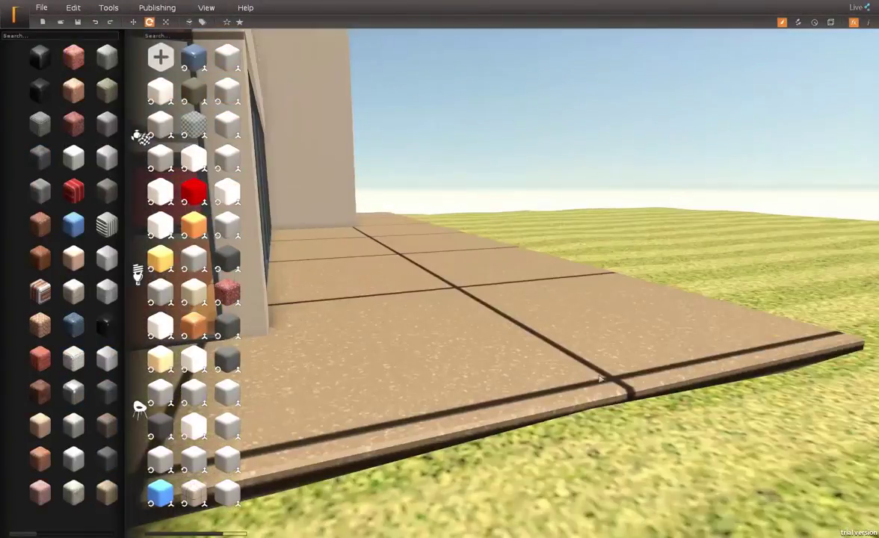
Step: Select the terrace slab and set its tile material to Dirt 0.69, Tile Variance 0.39, Tile X 4 and Tile Y 4
left_click(600, 380)
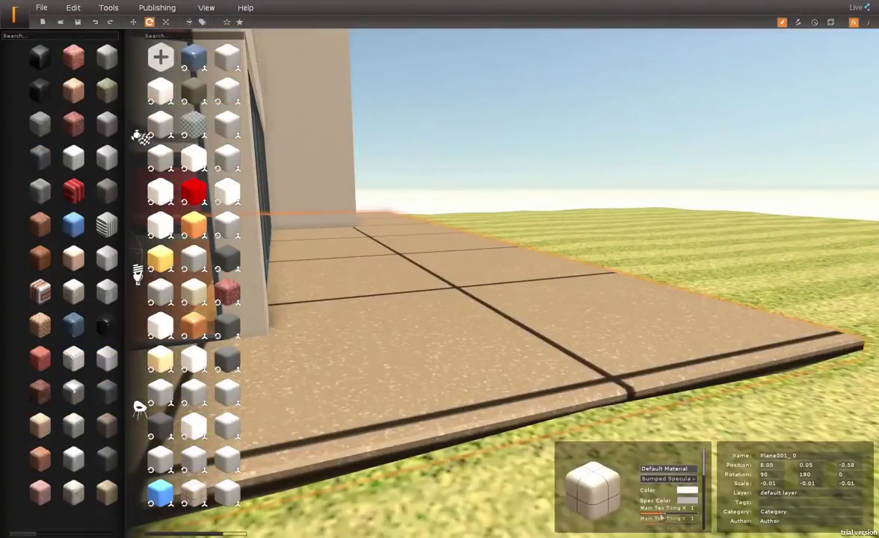
left_click(686, 514)
left_click(689, 524)
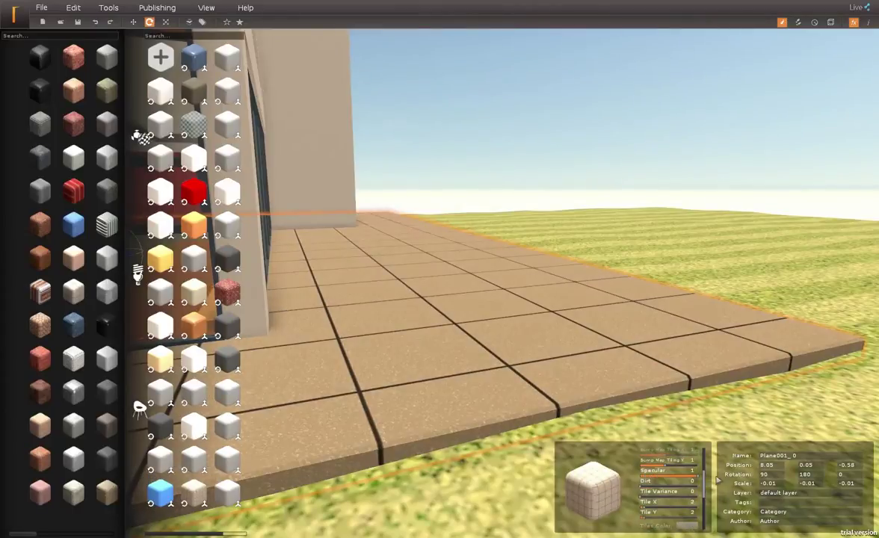
left_click_drag(676, 491, 682, 491)
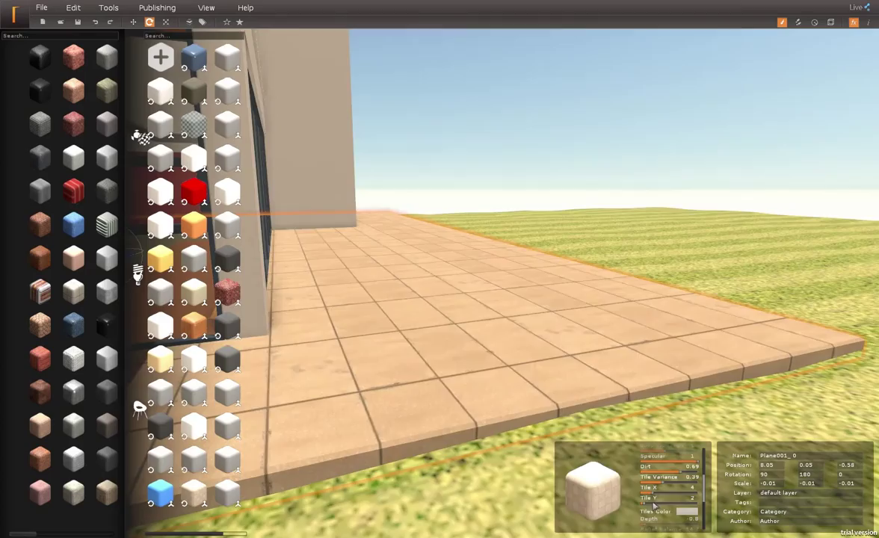
left_click(653, 504)
Step: Shift the time of day to a low sun, check the shadows on the terrace and close the weather settings
middle_click_drag(464, 305, 511, 304)
key("w")
left_click_drag(465, 329, 416, 337)
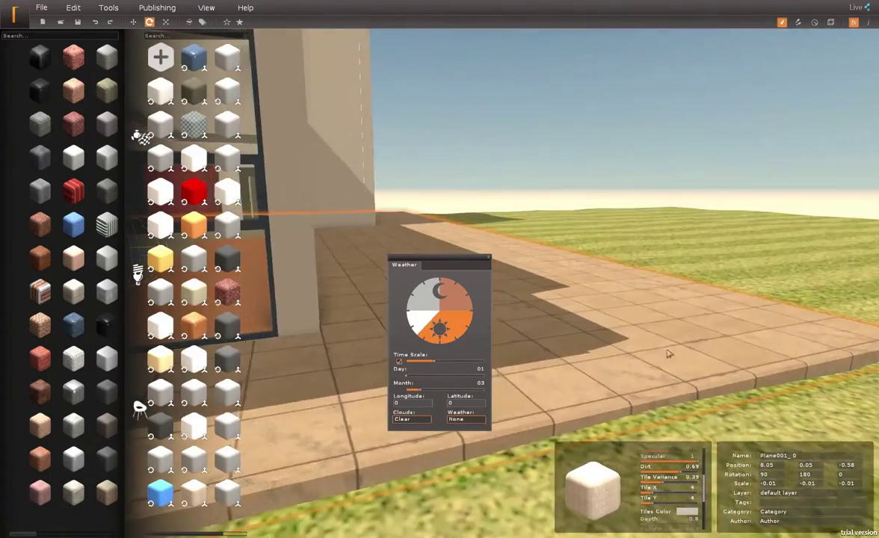
left_click(669, 353)
right_click_drag(669, 354, 688, 292)
key("s")
left_click_drag(411, 324, 505, 332)
key("a")
right_click_drag(696, 305, 495, 170)
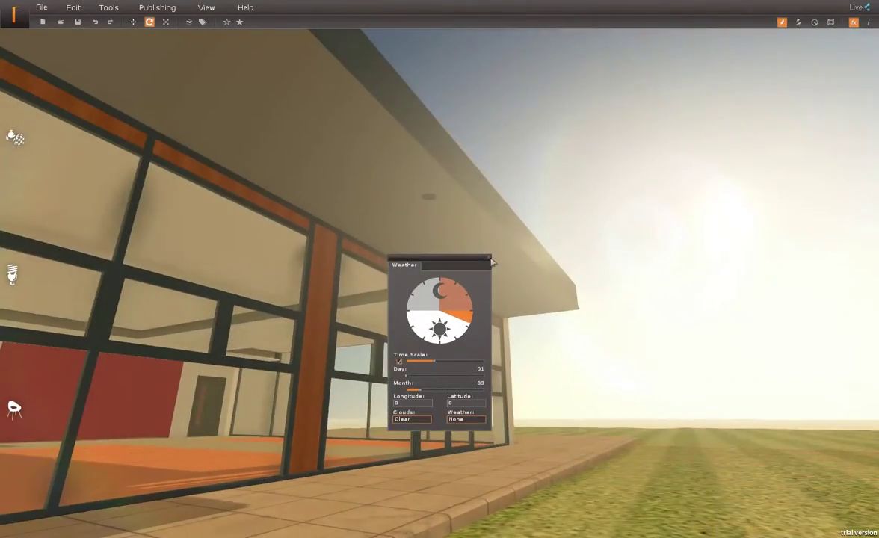
left_click(490, 258)
Step: Place a 40w tungsten 2600k light on the underside of the front canopy, shining down on the terrace
left_click(13, 274)
left_click(35, 58)
left_click_drag(41, 157, 426, 206)
right_click_drag(427, 206, 387, 337)
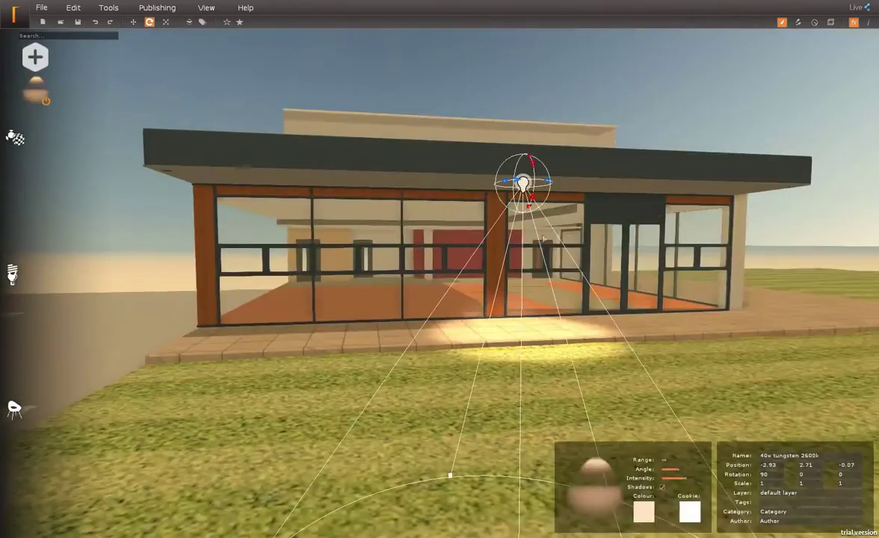
scroll(406, 367, "down", 3)
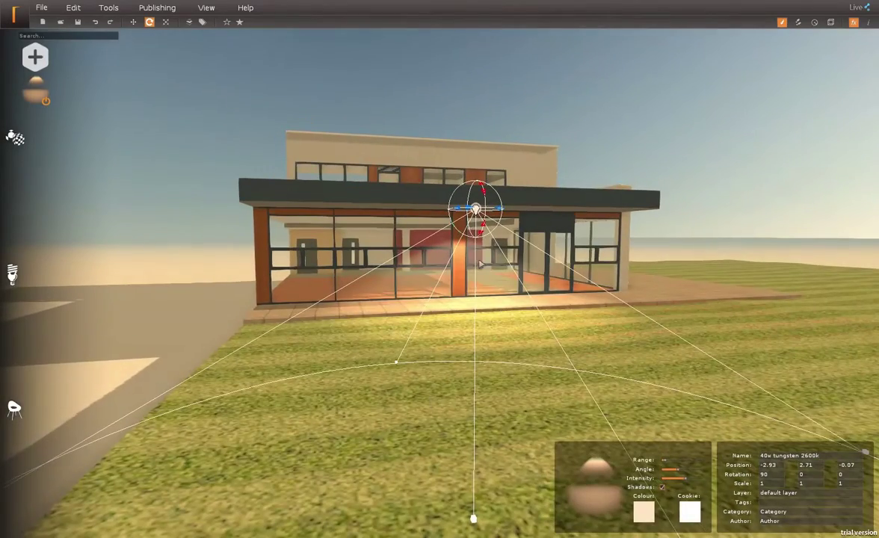
Step: Duplicate the canopy light twice and move the copies along the canopy to X 1.45 and X -8.58
key("w")
key("ctrl+d")
left_click_drag(509, 210, 622, 212)
scroll(606, 251, "up", 3)
right_click_drag(606, 251, 626, 166)
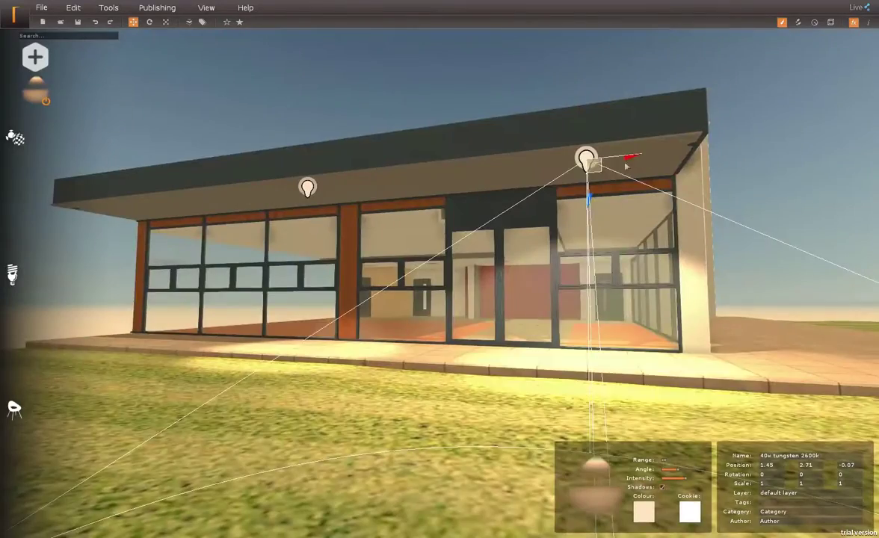
key("ctrl+d")
left_click_drag(628, 159, 176, 186)
right_click_drag(177, 186, 169, 243)
scroll(369, 304, "down", 3)
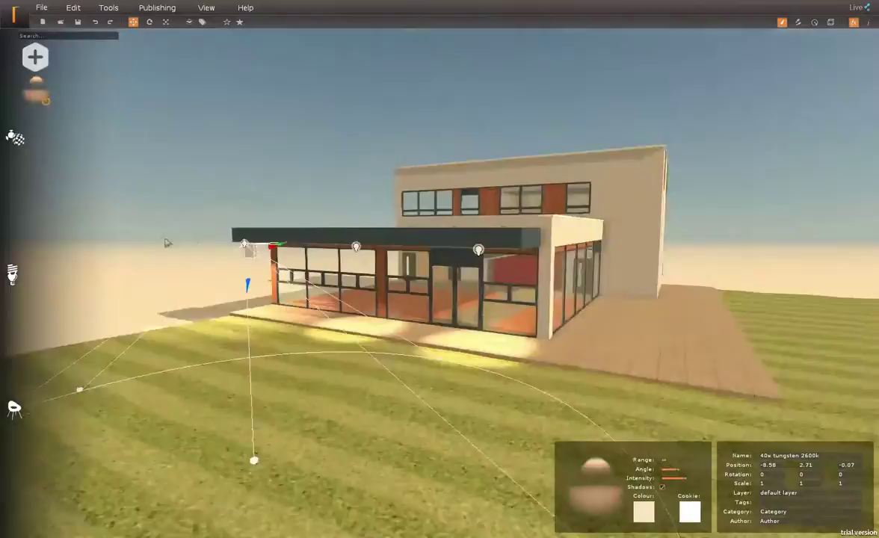
Step: Place a Warm Flourescent light on the ground-floor interior ceiling, widen its angle and clear the selection
scroll(236, 237, "up", 5)
scroll(235, 237, "up", 3)
right_click_drag(236, 237, 285, 227)
scroll(285, 227, "up", 2)
left_click(35, 57)
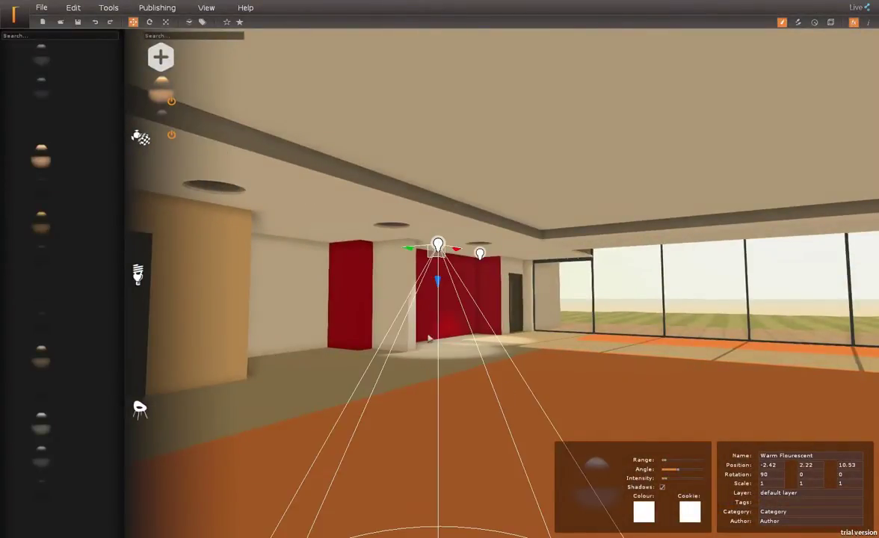
right_click_drag(429, 339, 470, 371)
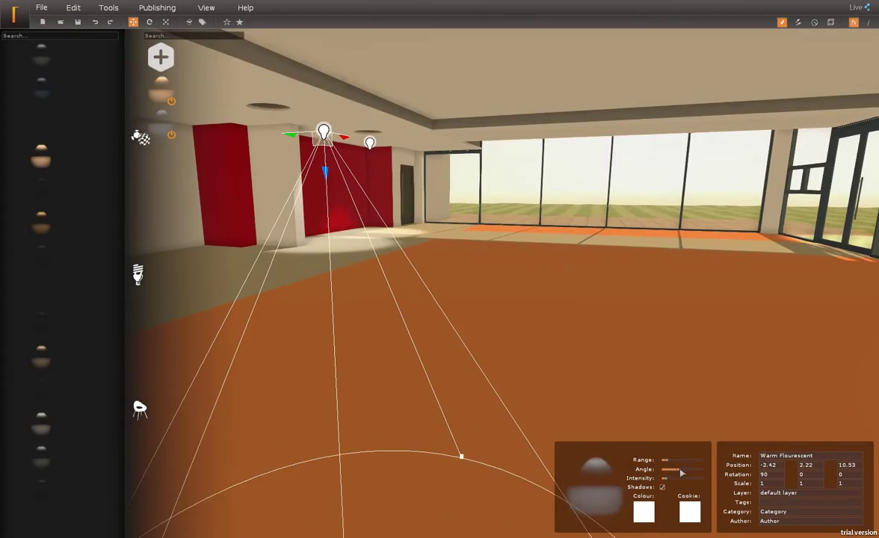
left_click_drag(681, 473, 703, 470)
left_click(524, 259)
Step: Duplicate a Warm Flourescent light and move the copy into the rear ground-floor room at -0.75, 2.22, 14.68
scroll(524, 259, "down", 5)
right_click_drag(524, 259, 521, 230)
scroll(465, 246, "up", 3)
scroll(490, 236, "down", 5)
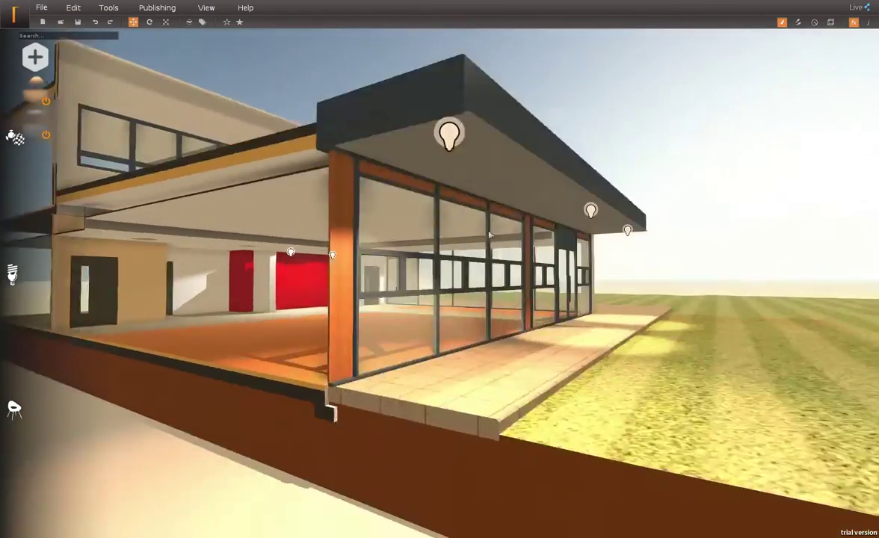
scroll(491, 236, "down", 4)
scroll(598, 243, "down", 5)
scroll(596, 240, "up", 5)
scroll(520, 229, "up", 4)
left_click(469, 224)
key("ctrl+d")
left_click_drag(435, 225, 281, 229)
right_click_drag(280, 230, 333, 206)
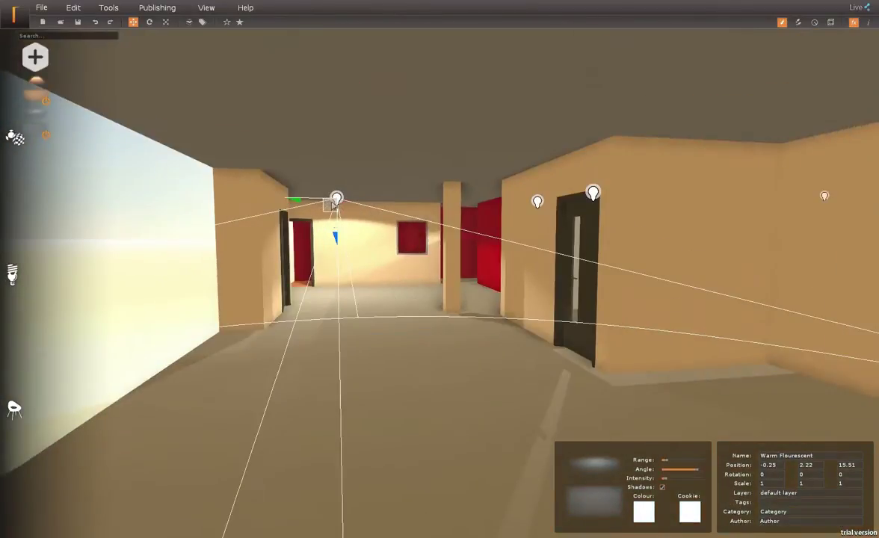
left_click_drag(339, 202, 322, 201)
Step: Place a row of three Carbon Arc 5200k lights on the upper-floor ceiling along the blue wall
scroll(322, 202, "down", 5)
right_click_drag(321, 201, 404, 204)
scroll(404, 203, "up", 3)
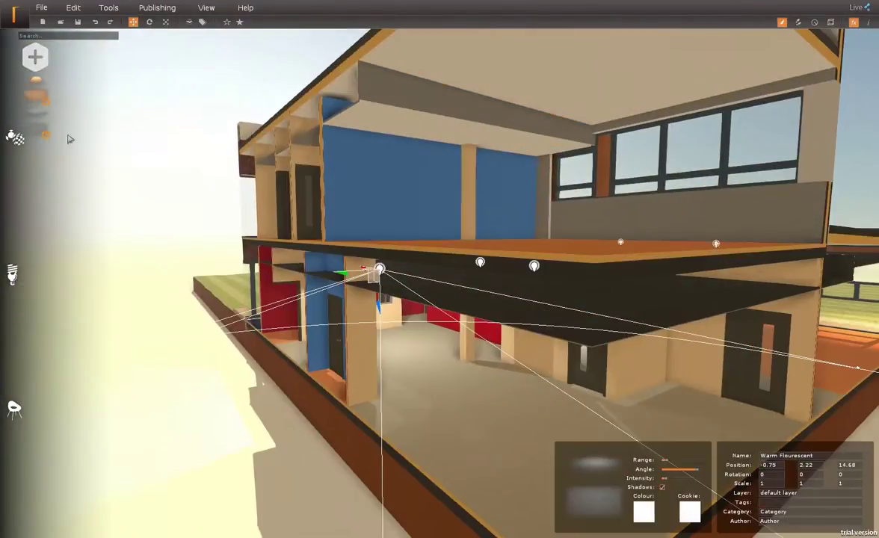
left_click(13, 274)
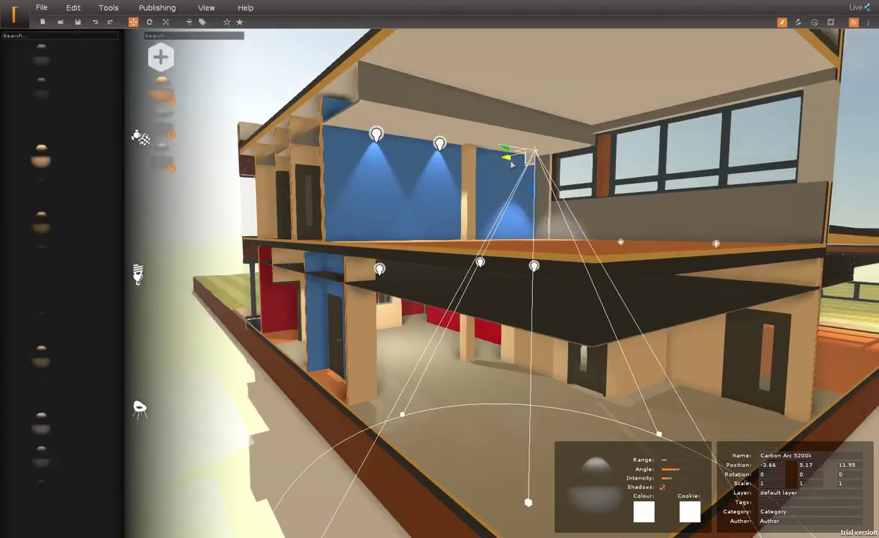
left_click_drag(512, 165, 504, 165)
left_click(486, 224)
Step: Select the Warm Flourescent light in the rear ground-floor room and examine the lighting on both floors through the cut section
right_click_drag(486, 224, 419, 243)
scroll(419, 243, "down", 4)
left_click(323, 246)
left_click(320, 242)
right_click_drag(340, 250, 364, 264)
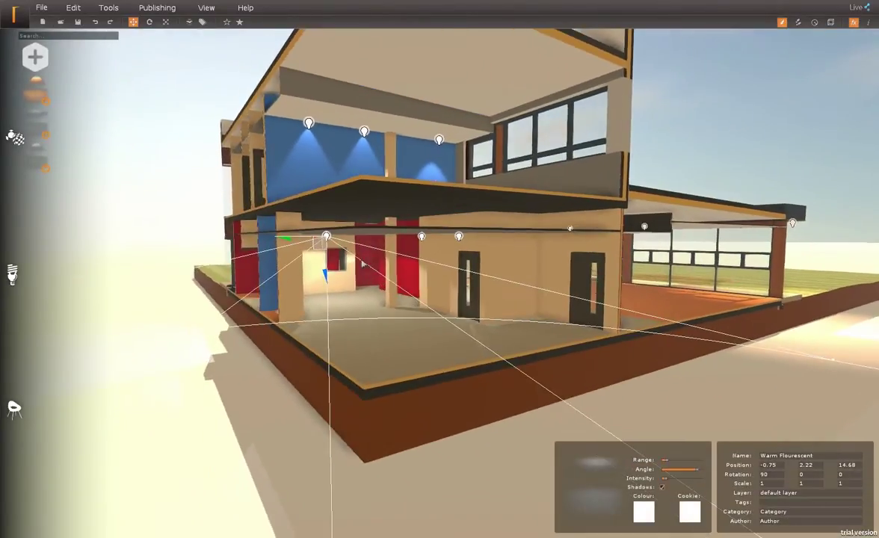
left_click_drag(348, 140, 477, 71)
Step: Place another light from the library on the ground-floor ceiling beside the staircase
right_click_drag(477, 71, 404, 276)
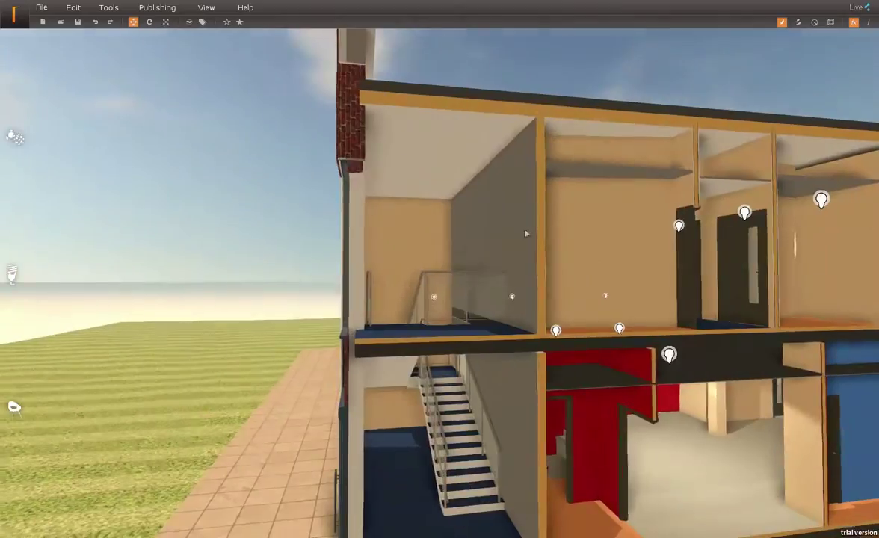
left_click(13, 276)
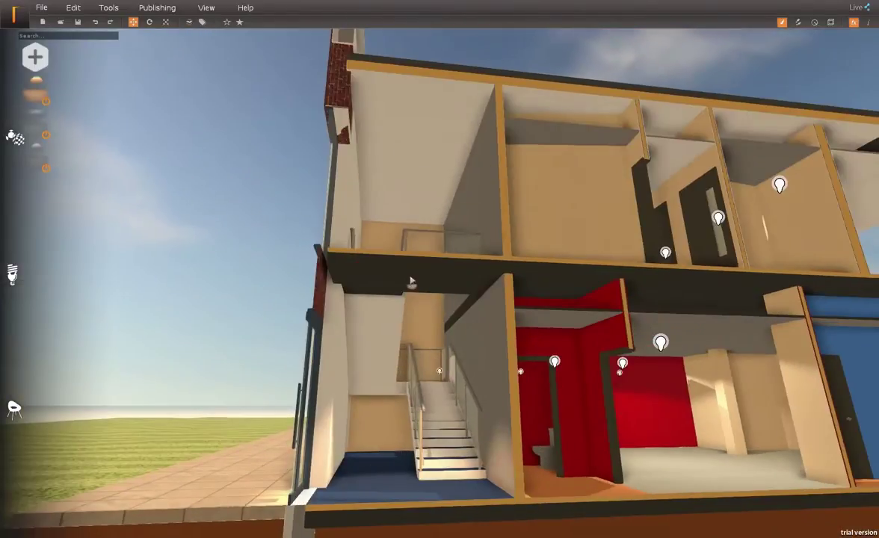
left_click(411, 281)
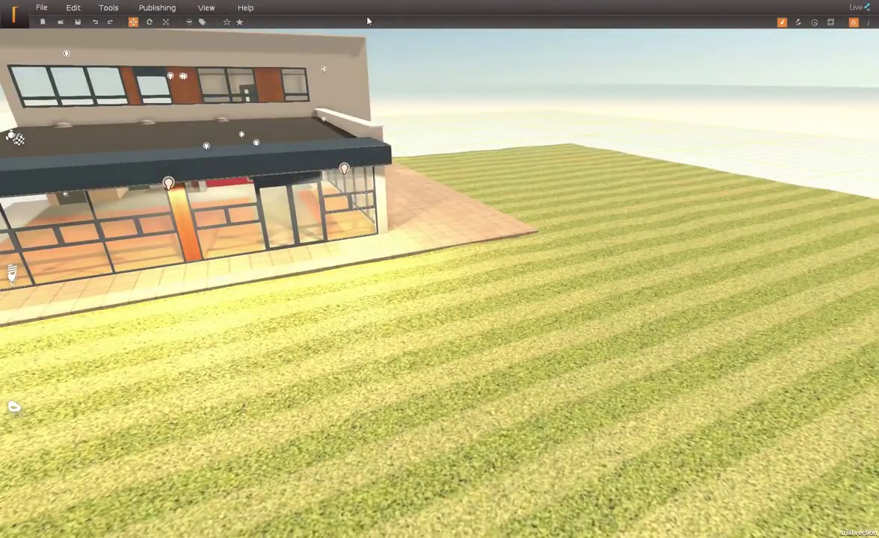
Step: Place several trees, including Birch06, and a bush on the lawn around the building
scroll(520, 232, "down", 4)
middle_click_drag(520, 231, 473, 254)
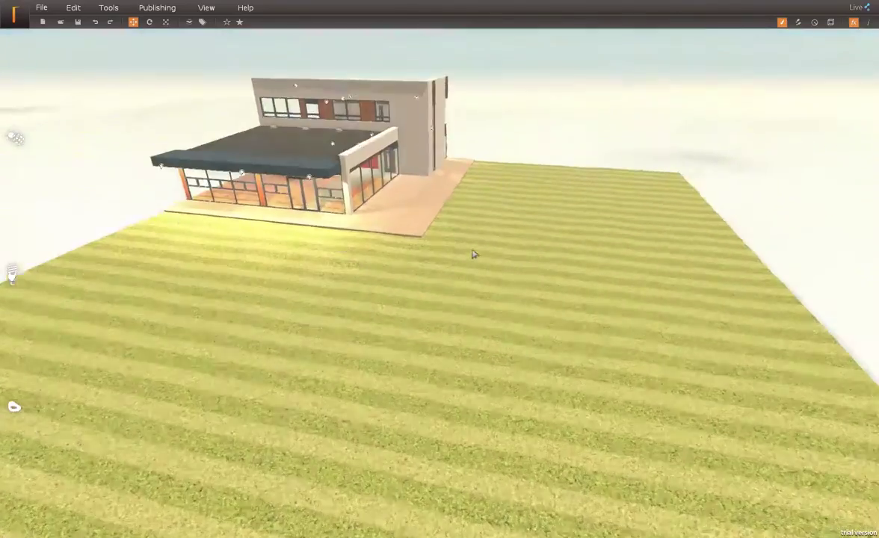
mouse_move(38, 68)
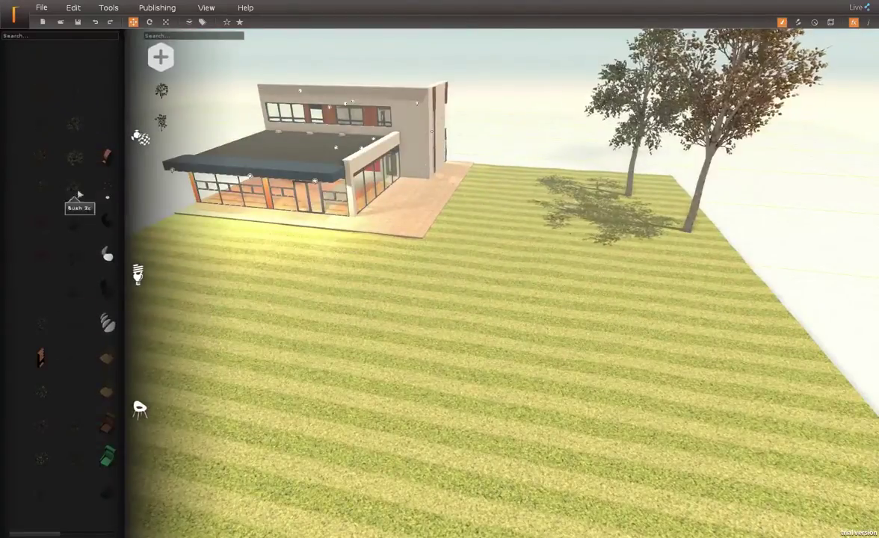
middle_click_drag(419, 284, 557, 290)
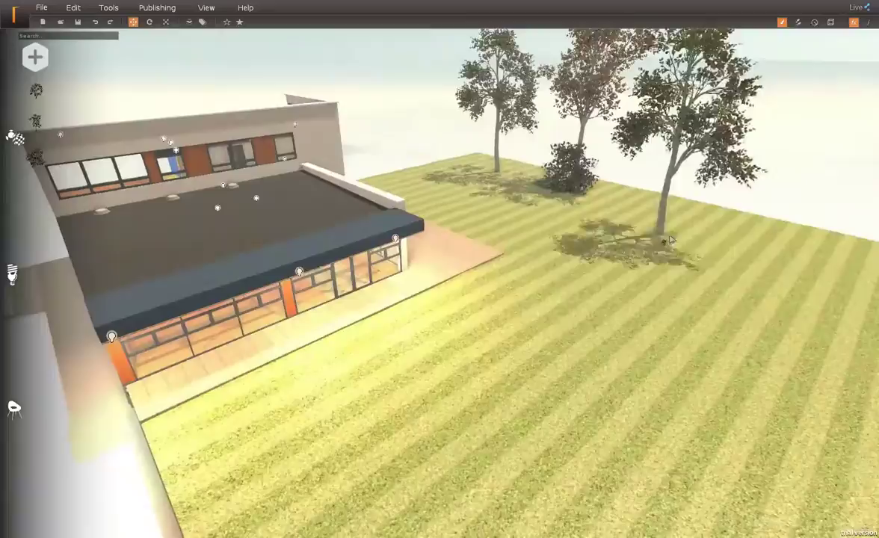
left_click(663, 238)
middle_click_drag(478, 273, 612, 277)
left_click(490, 118)
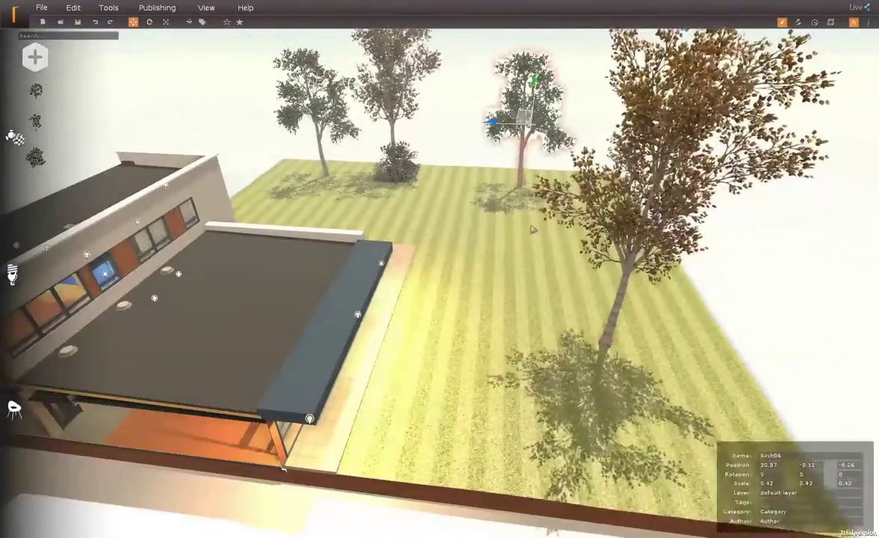
middle_click_drag(491, 119, 353, 84)
scroll(353, 84, "down", 3)
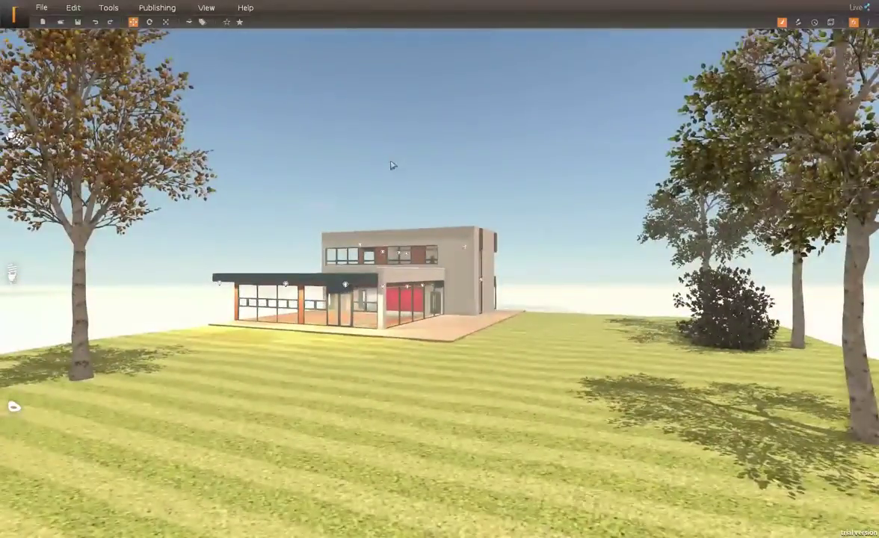
Step: Open the effects and weather settings and set the latitude to 55 and the longitude to -5
left_click(206, 8)
left_click(216, 75)
left_click(373, 296)
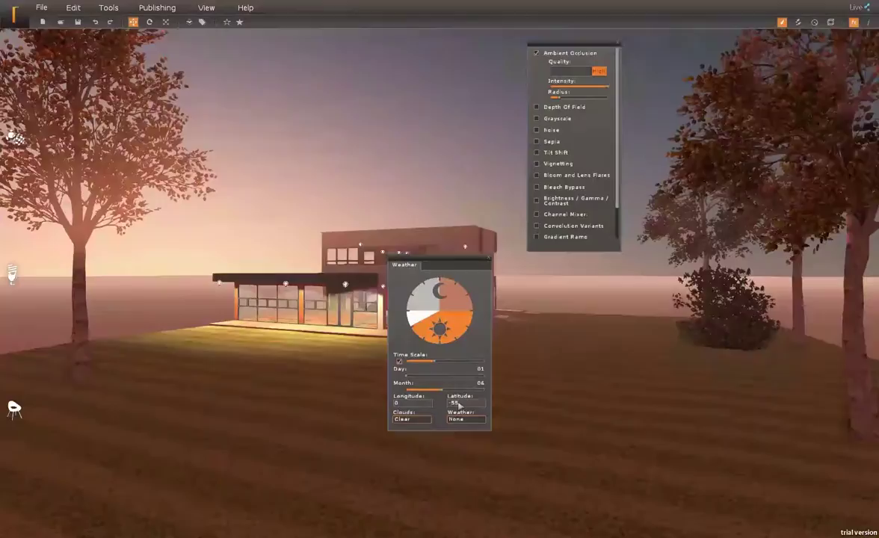
left_click(460, 406)
type("55")
left_click(422, 402)
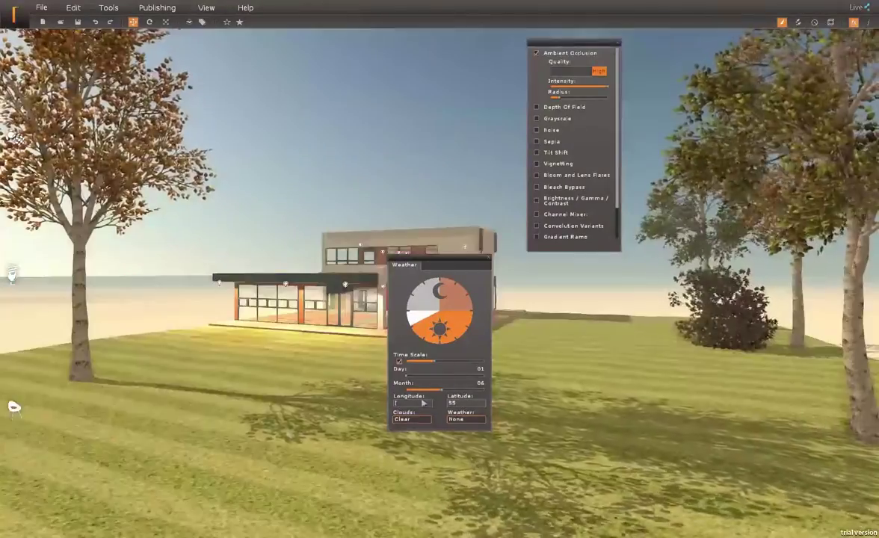
type("-5")
Step: Set the month to 05, reduce the time scale to its minimum and choose Broken clouds
left_click(429, 390)
mouse_move(417, 324)
left_mouse_down()
mouse_move(440, 335)
mouse_move(415, 329)
left_mouse_up()
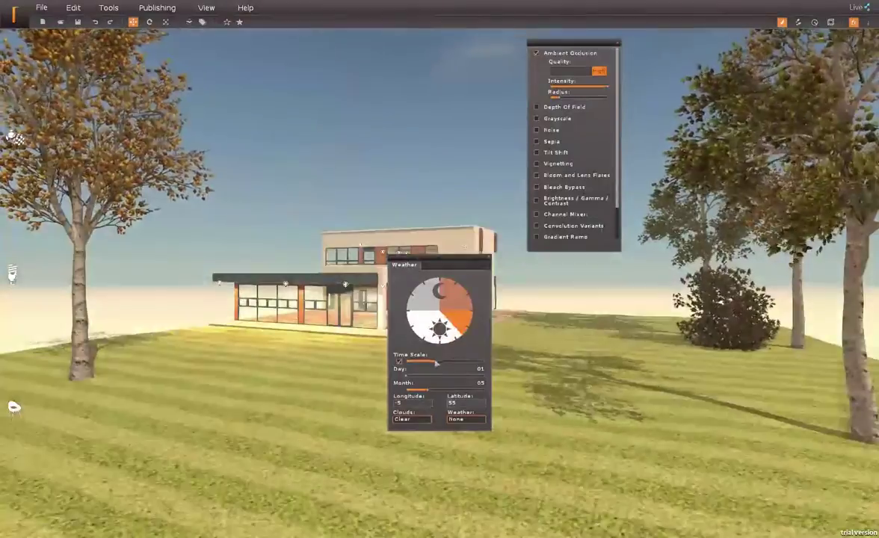
left_click_drag(434, 361, 406, 362)
left_click(403, 420)
left_click(404, 446)
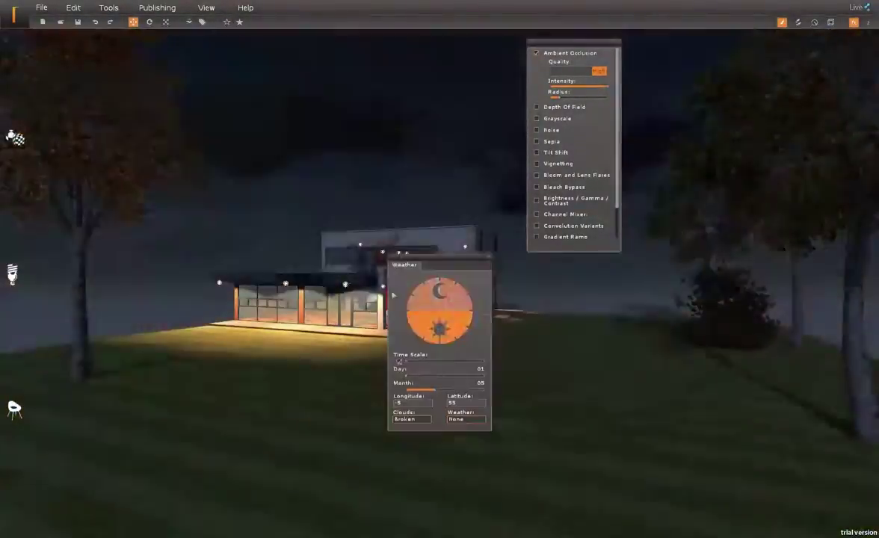
Step: Move the time of day through dusk to full daylight and close the weather settings
left_click_drag(440, 280, 464, 281)
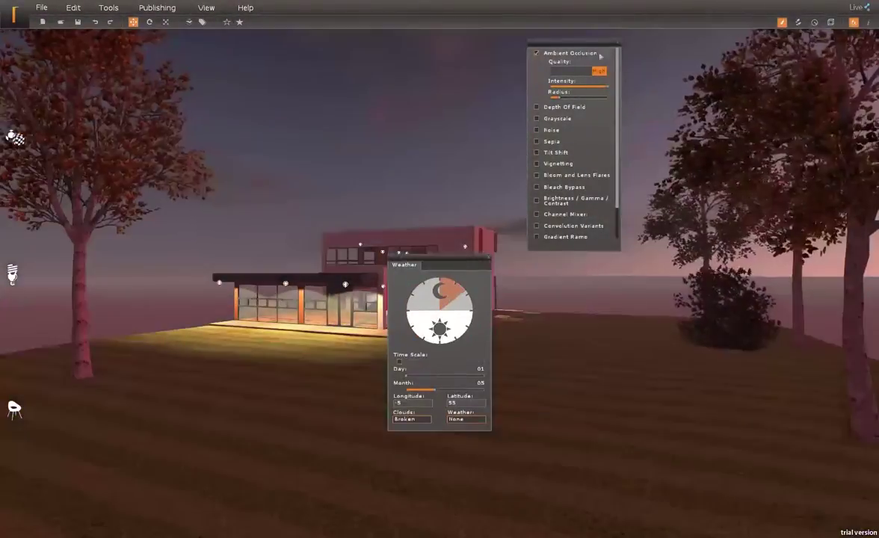
left_click_drag(406, 376, 428, 361)
left_click(489, 256)
Step: Save the scene under a new name in the project's Files folder
left_click(42, 9)
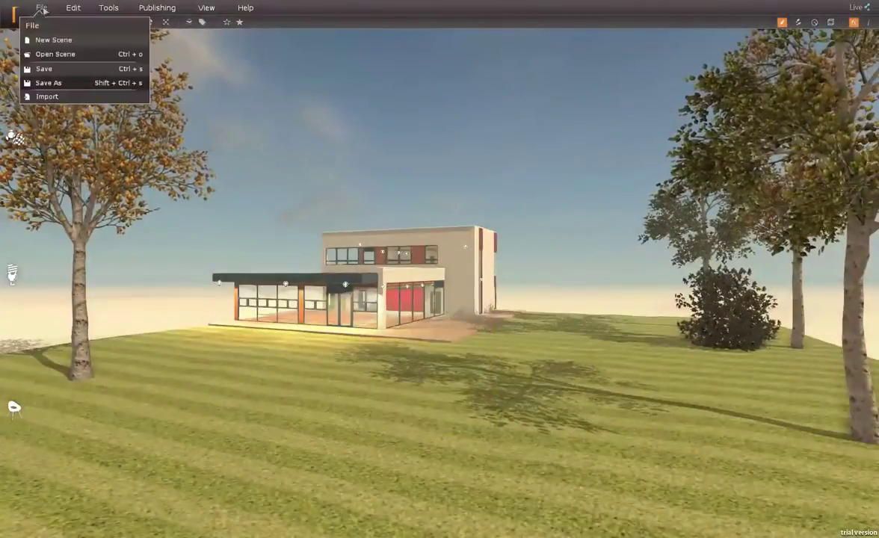
left_click(46, 69)
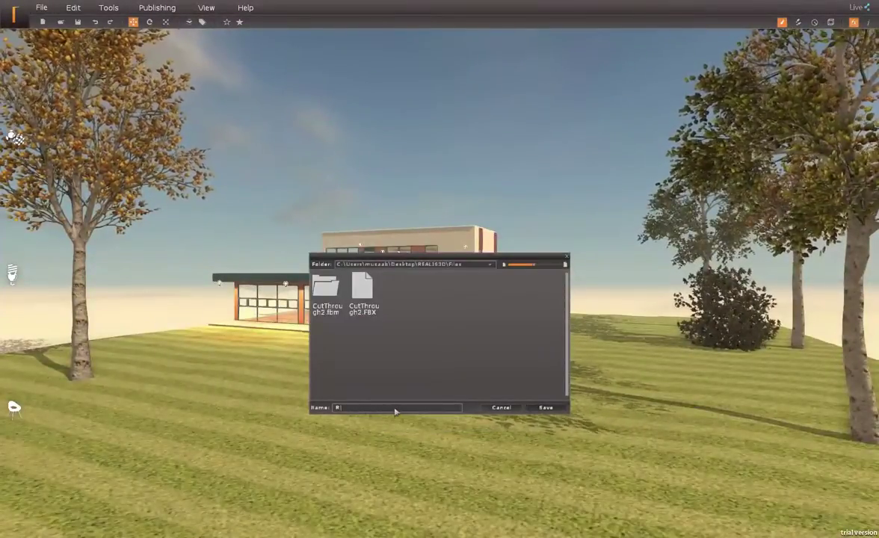
left_click(542, 408)
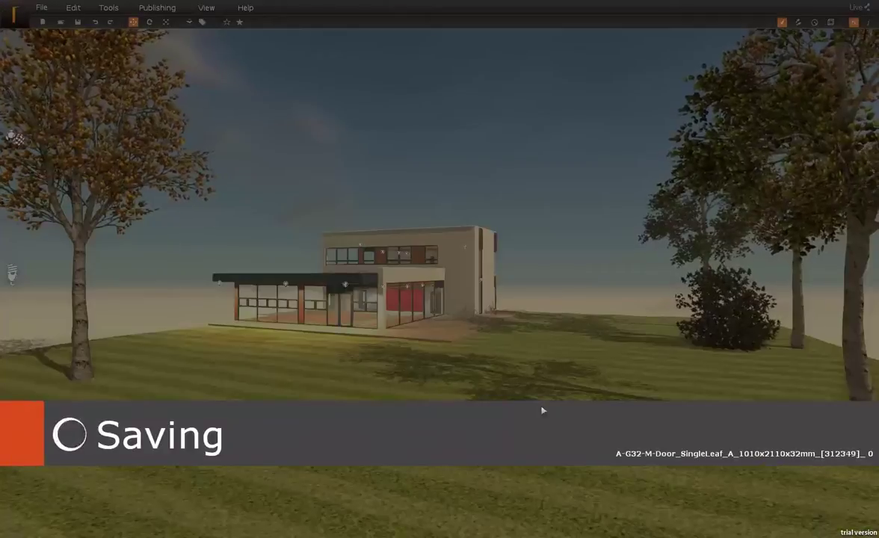